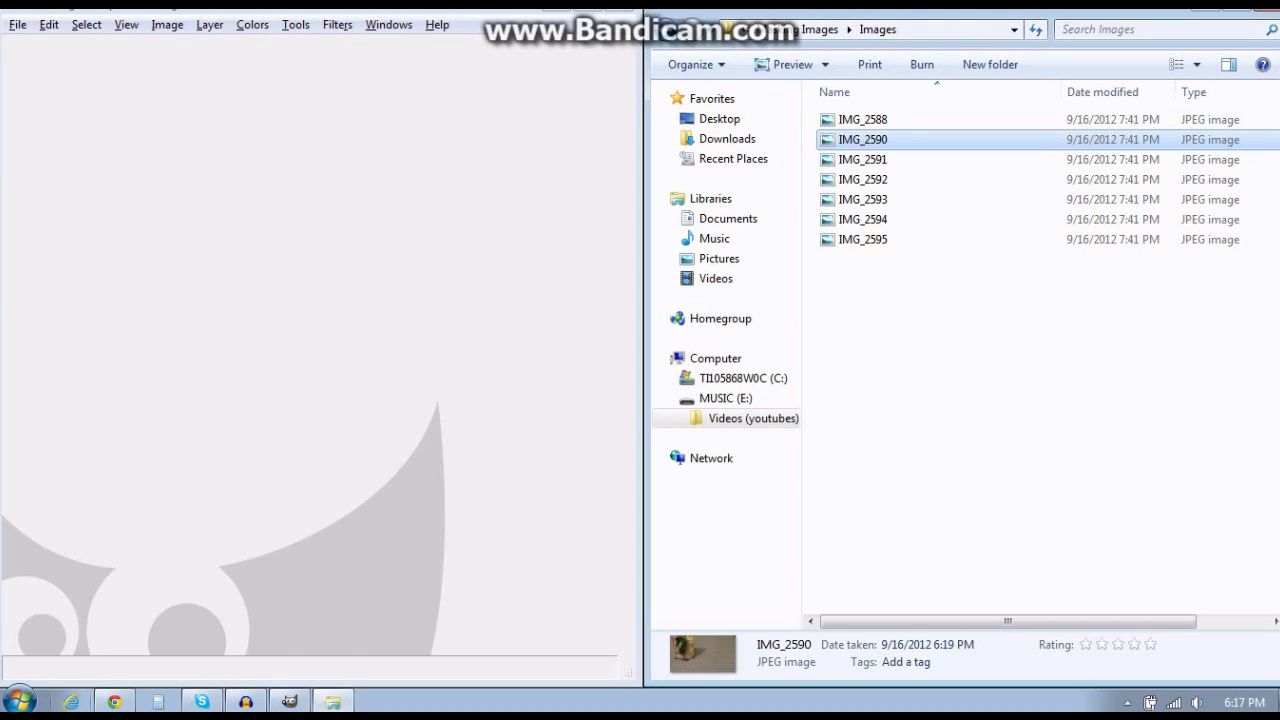
Step: Preview the photos IMG_2590 and IMG_2591 in the photo viewer, then close it
drag(300, 12, 312, 60)
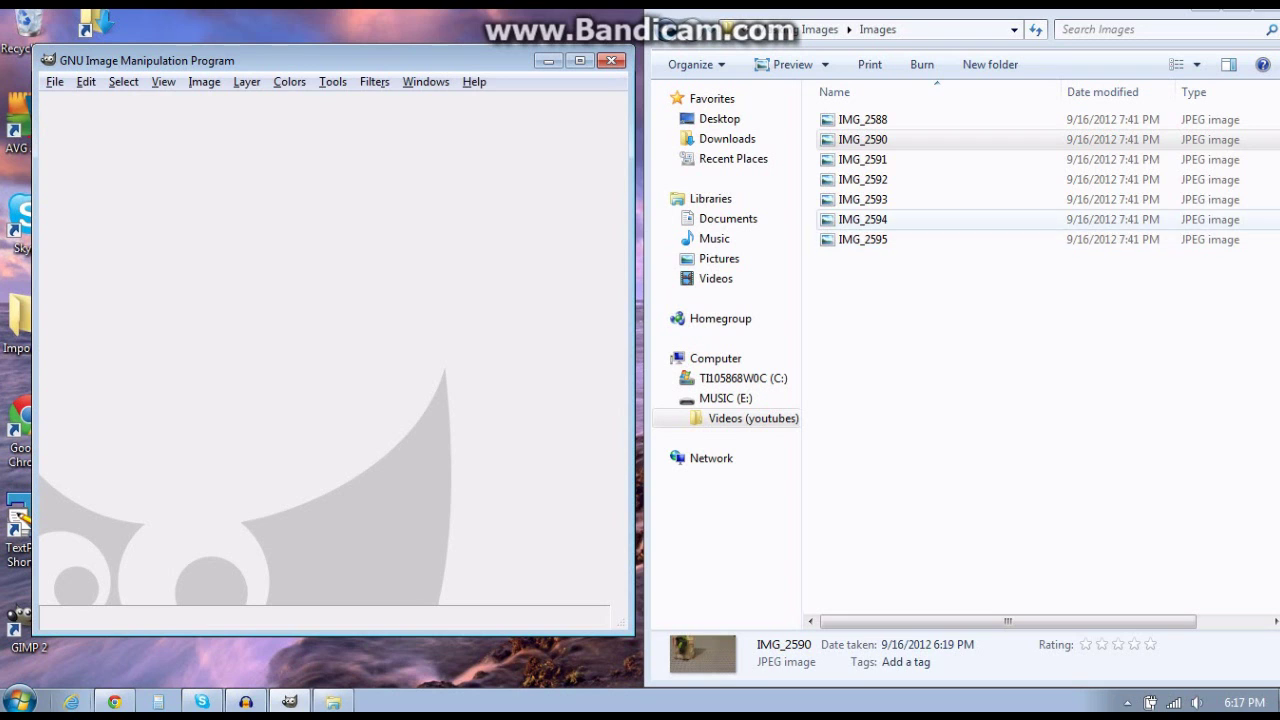
click(863, 140)
key(Return)
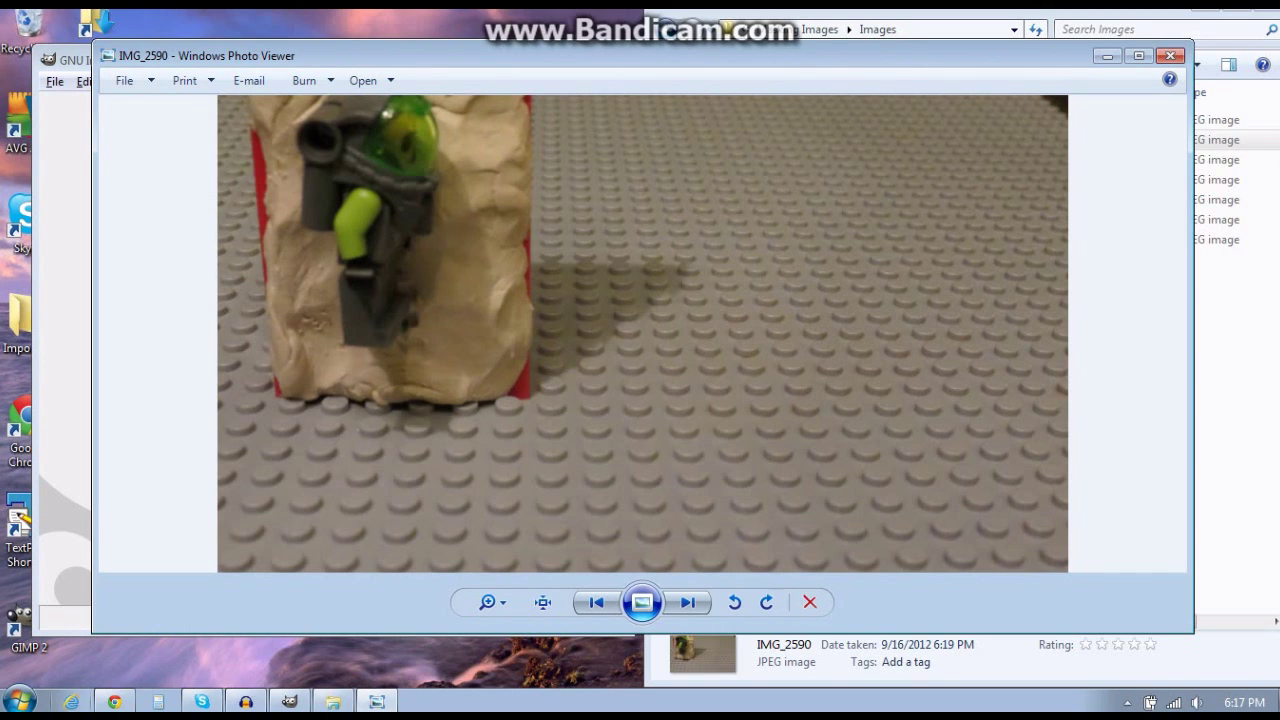
click(688, 602)
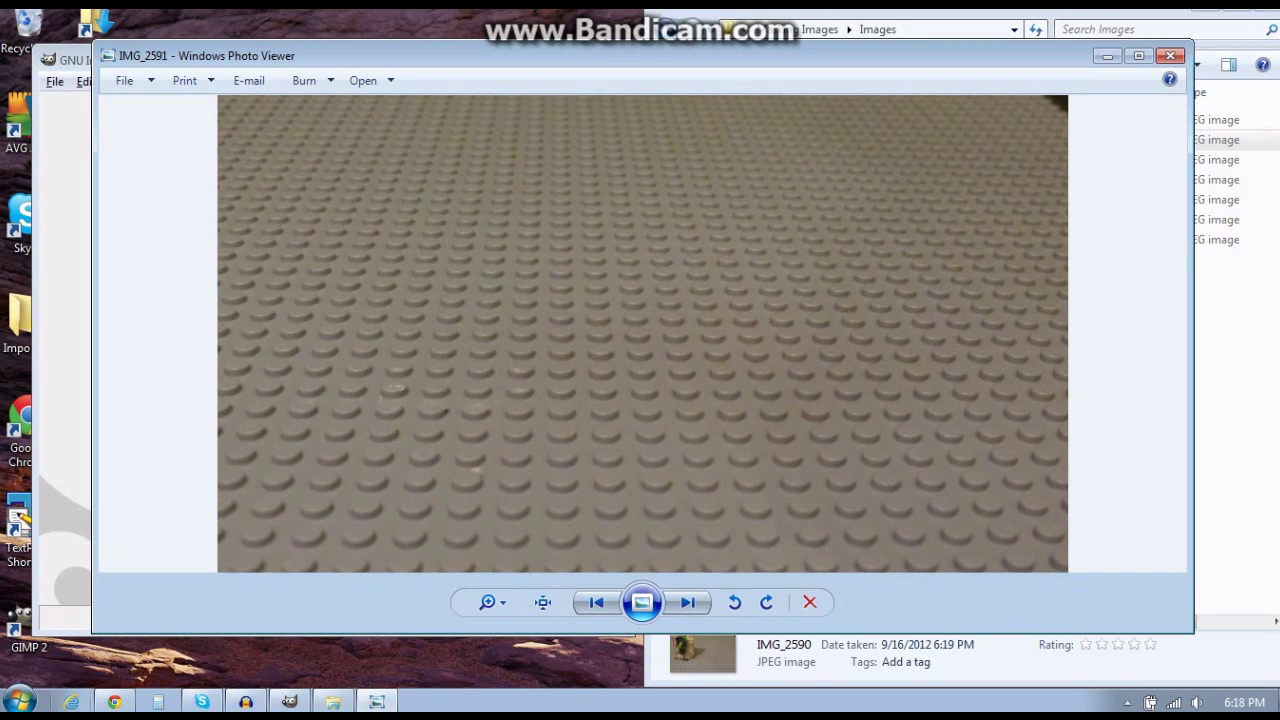
click(596, 602)
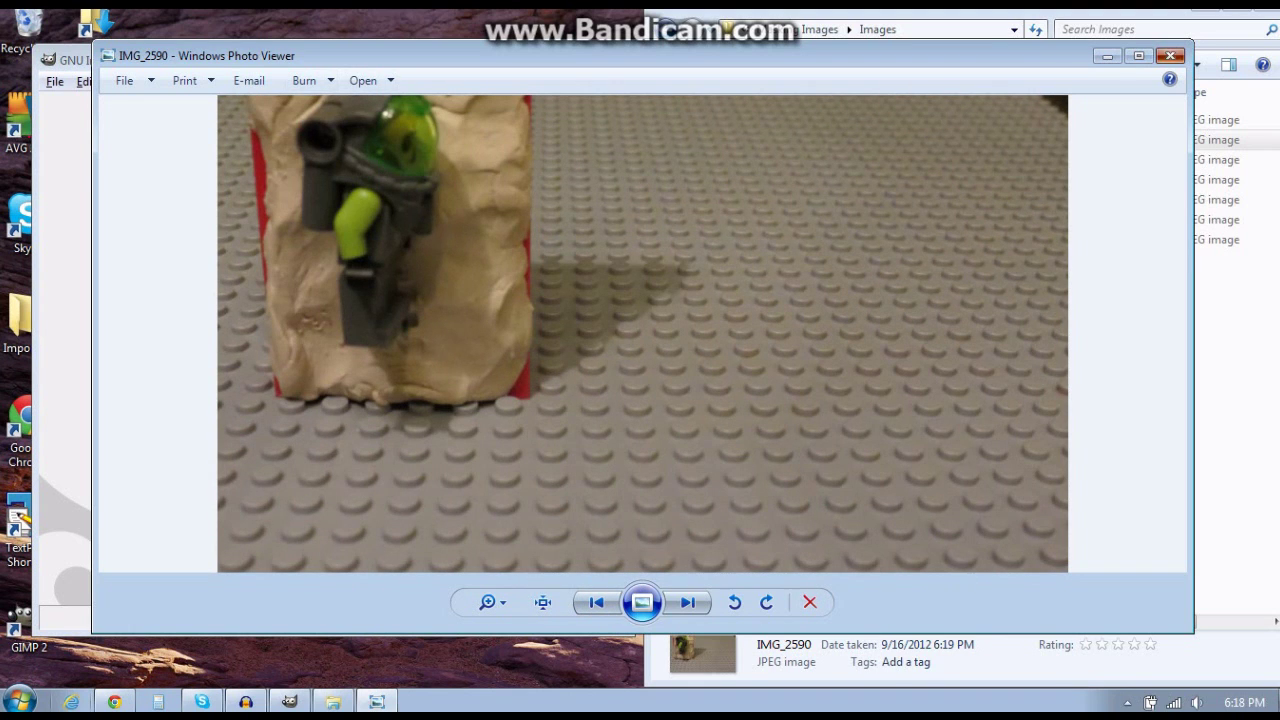
click(1170, 55)
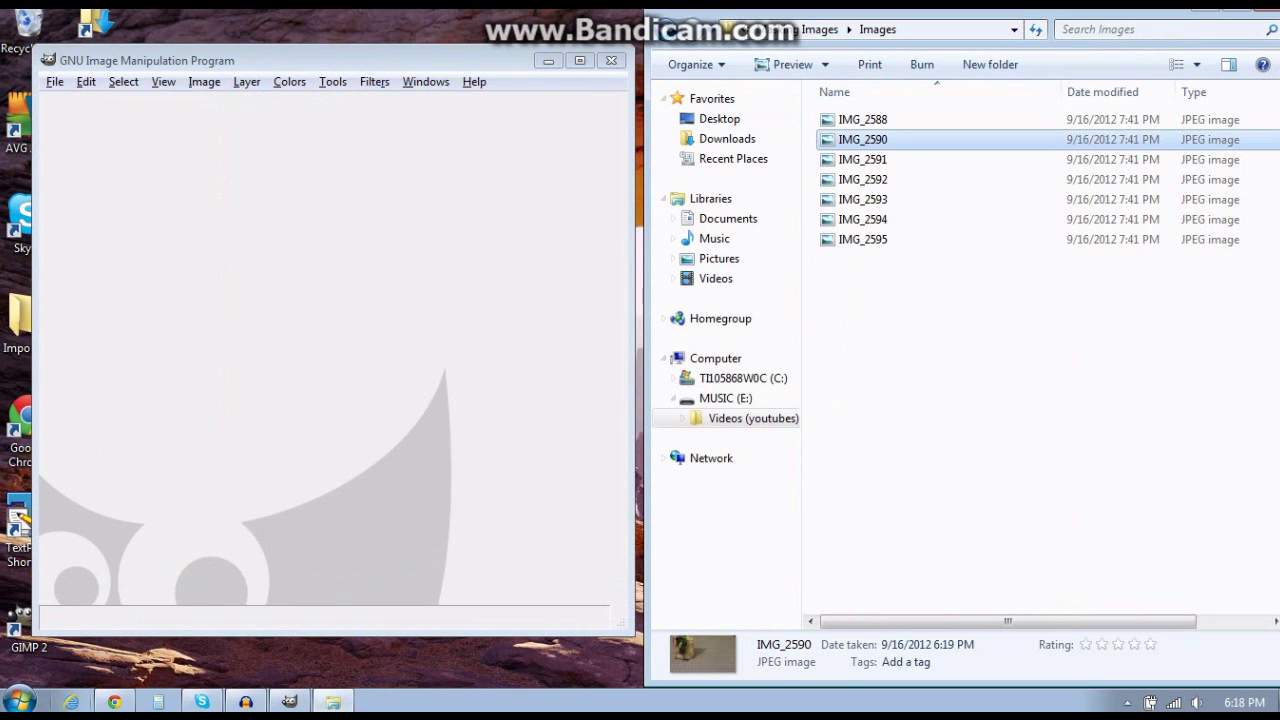
drag(170, 60, 439, 68)
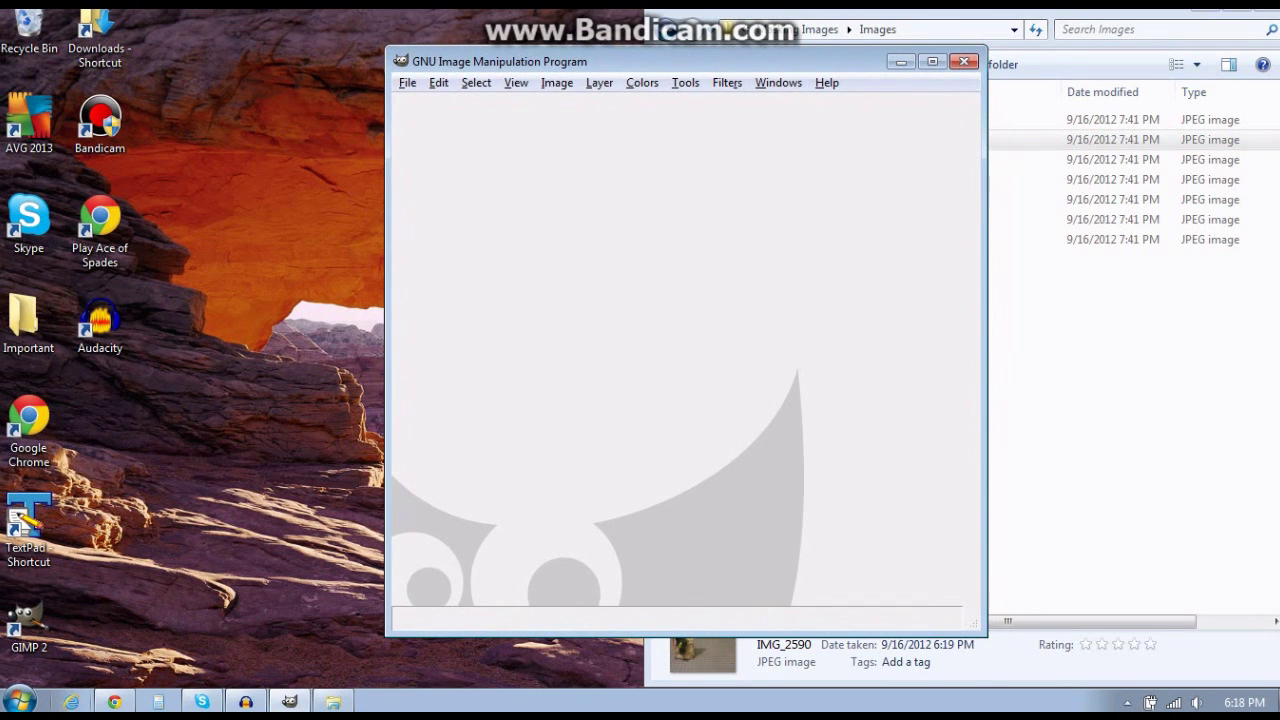
click(29, 624)
click(180, 610)
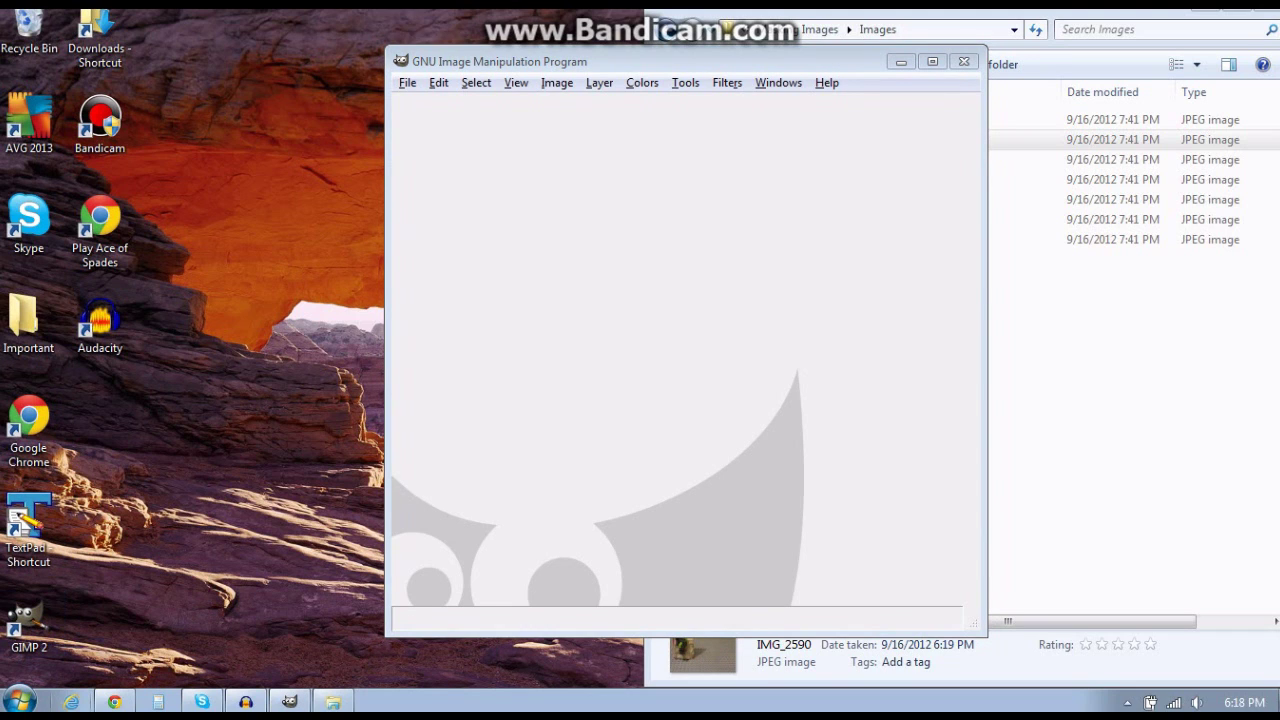
Step: Bring up the Open Image dialog and move it fully into view
click(407, 83)
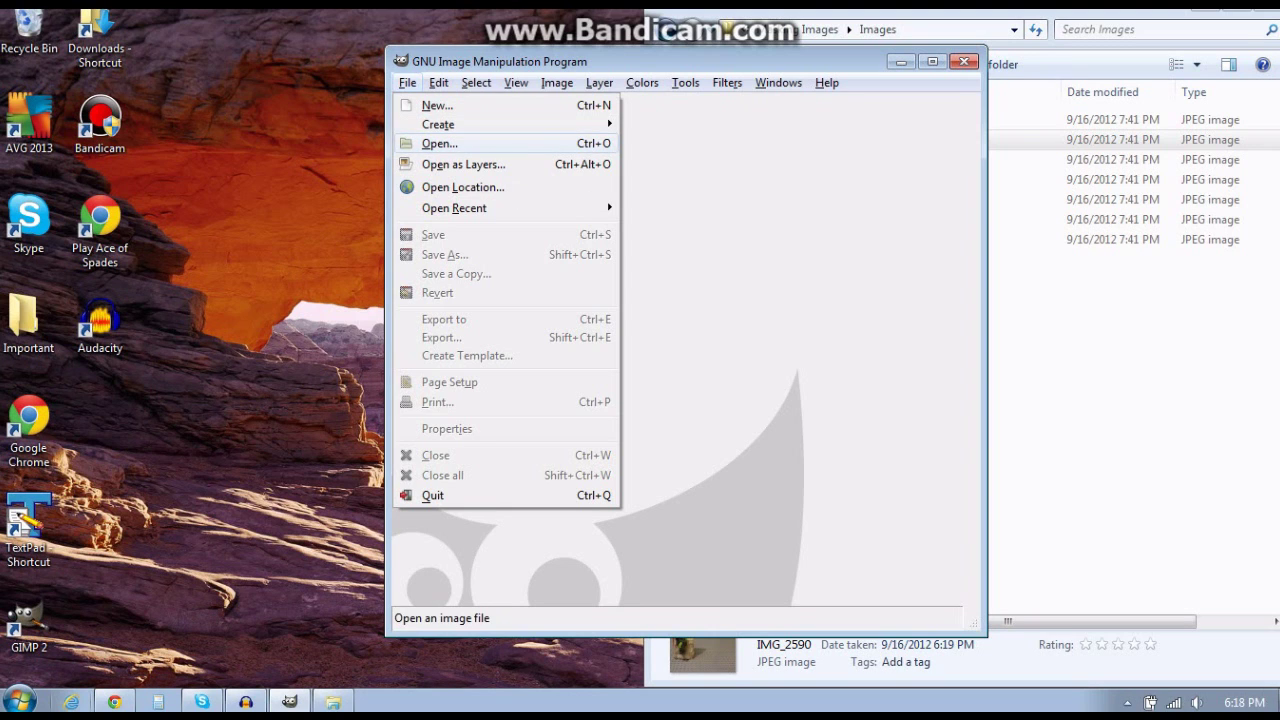
key(Return)
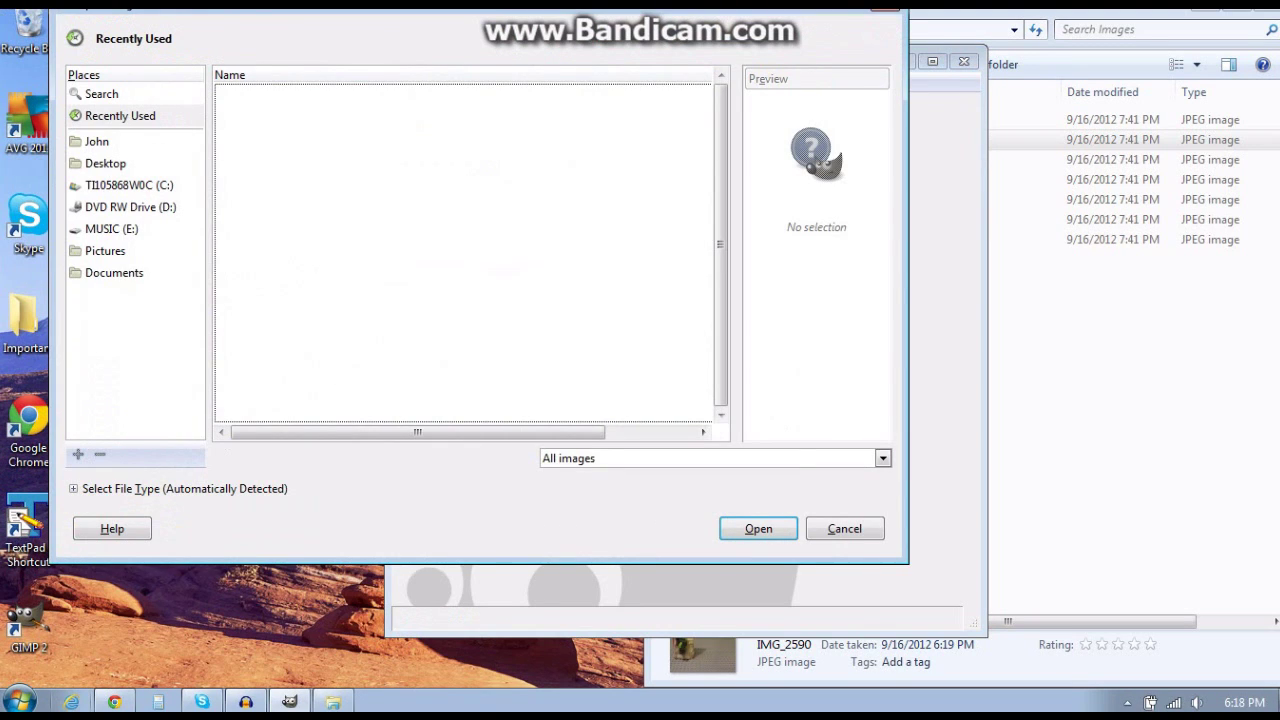
drag(450, 11, 453, 76)
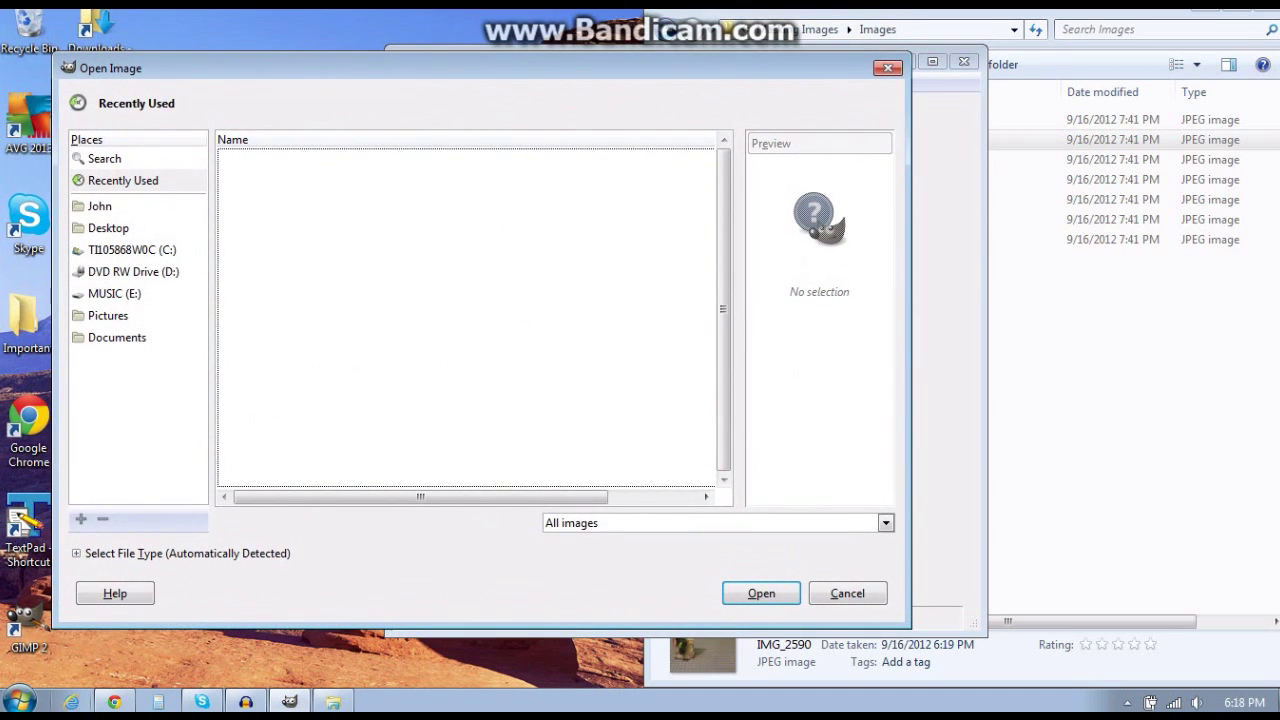
Step: Browse the Desktop, DVD RW Drive (D:) and Pictures locations for the stop-motion photos
click(99, 206)
click(108, 228)
click(260, 158)
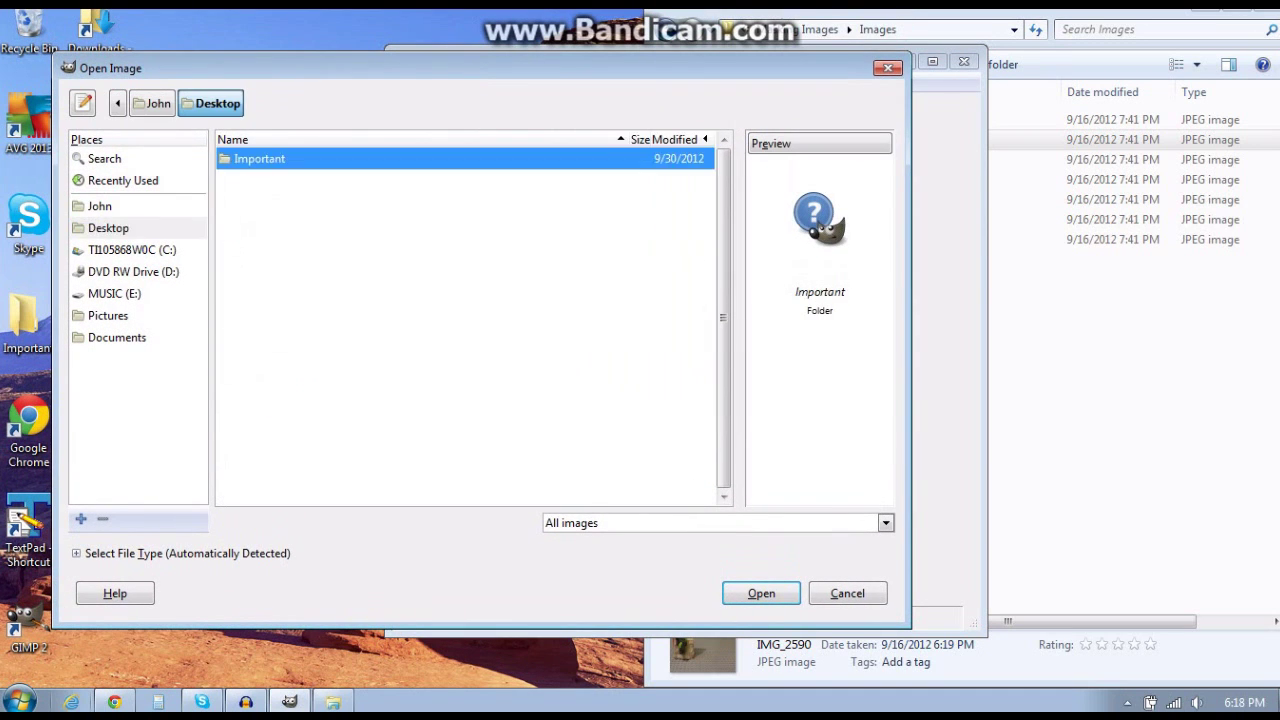
double_click(260, 158)
click(133, 272)
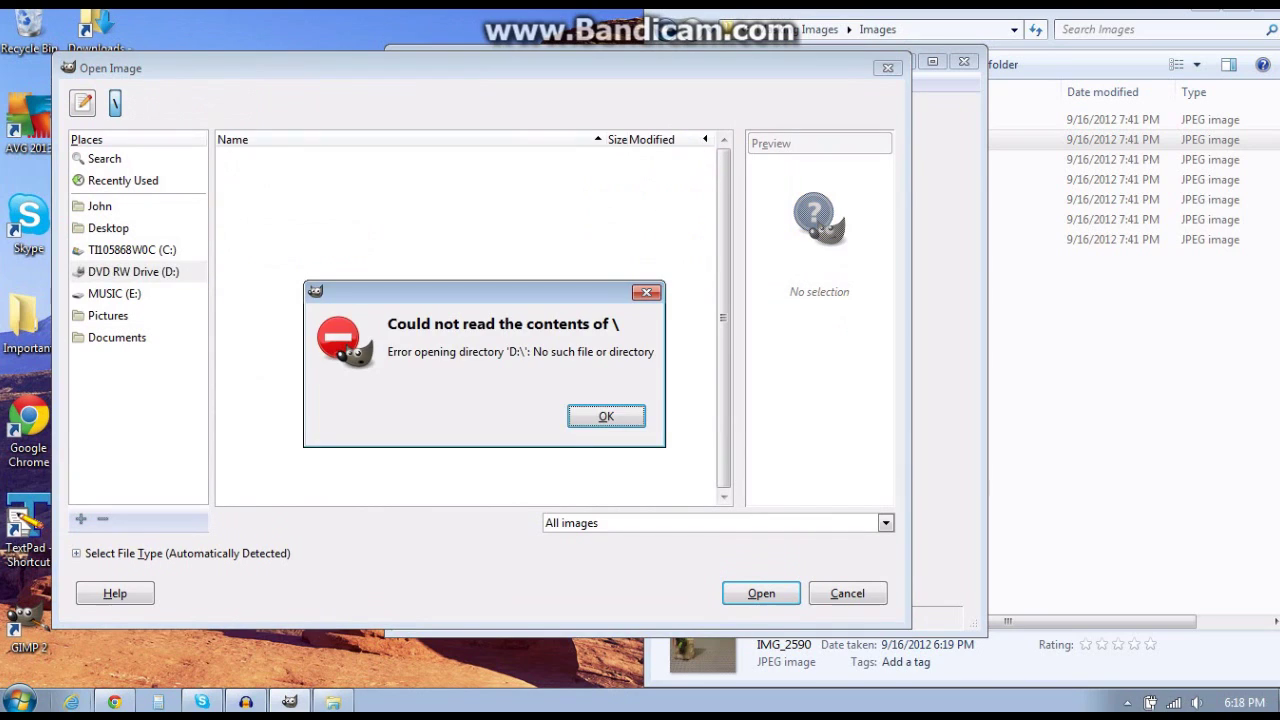
click(606, 416)
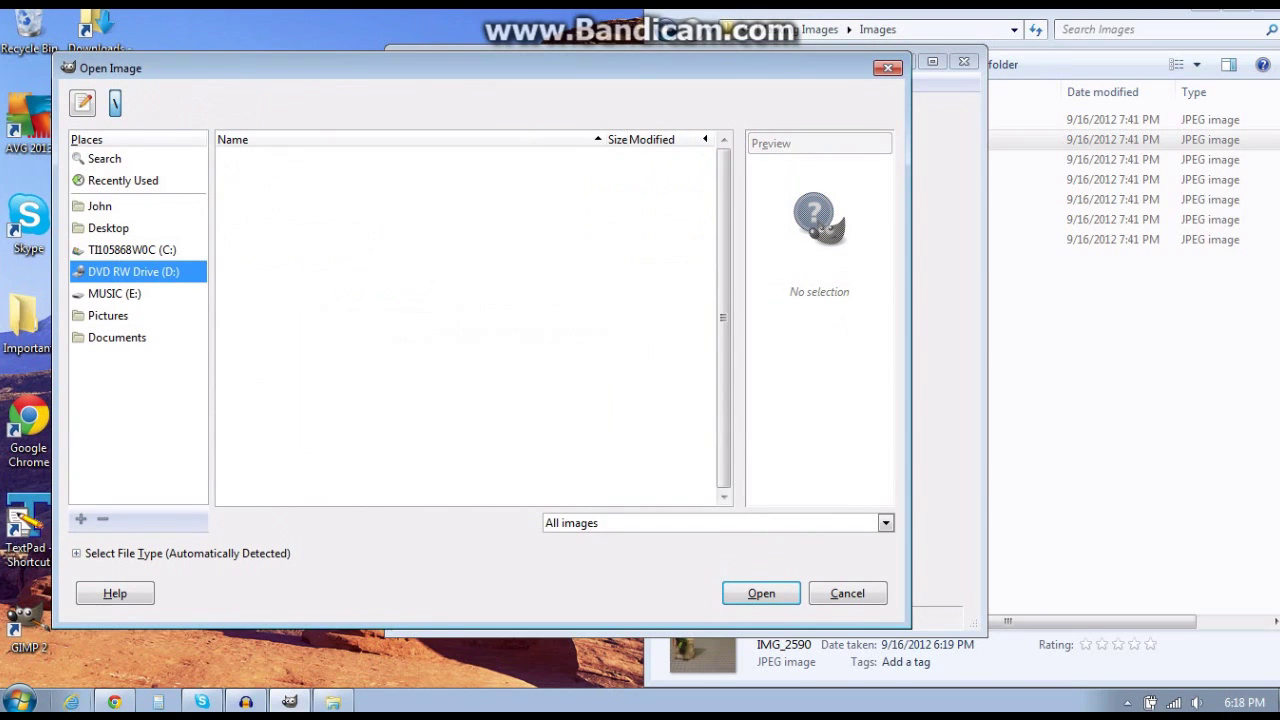
click(108, 316)
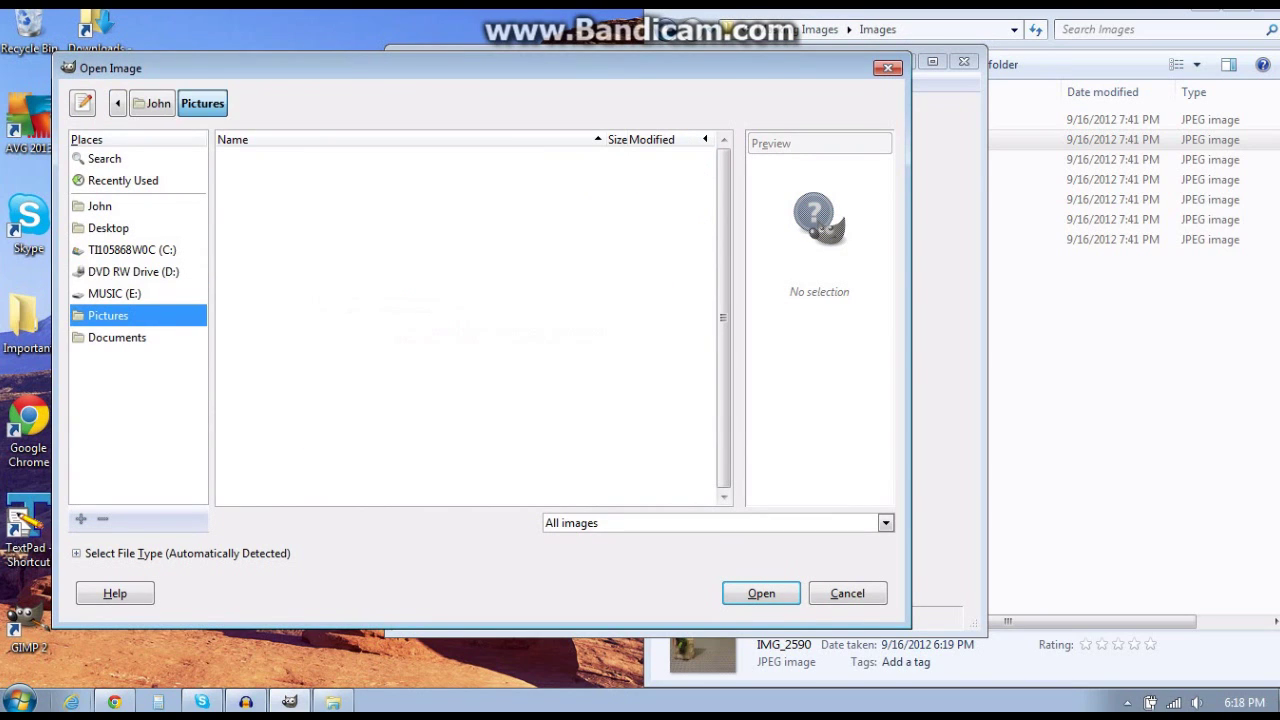
click(465, 326)
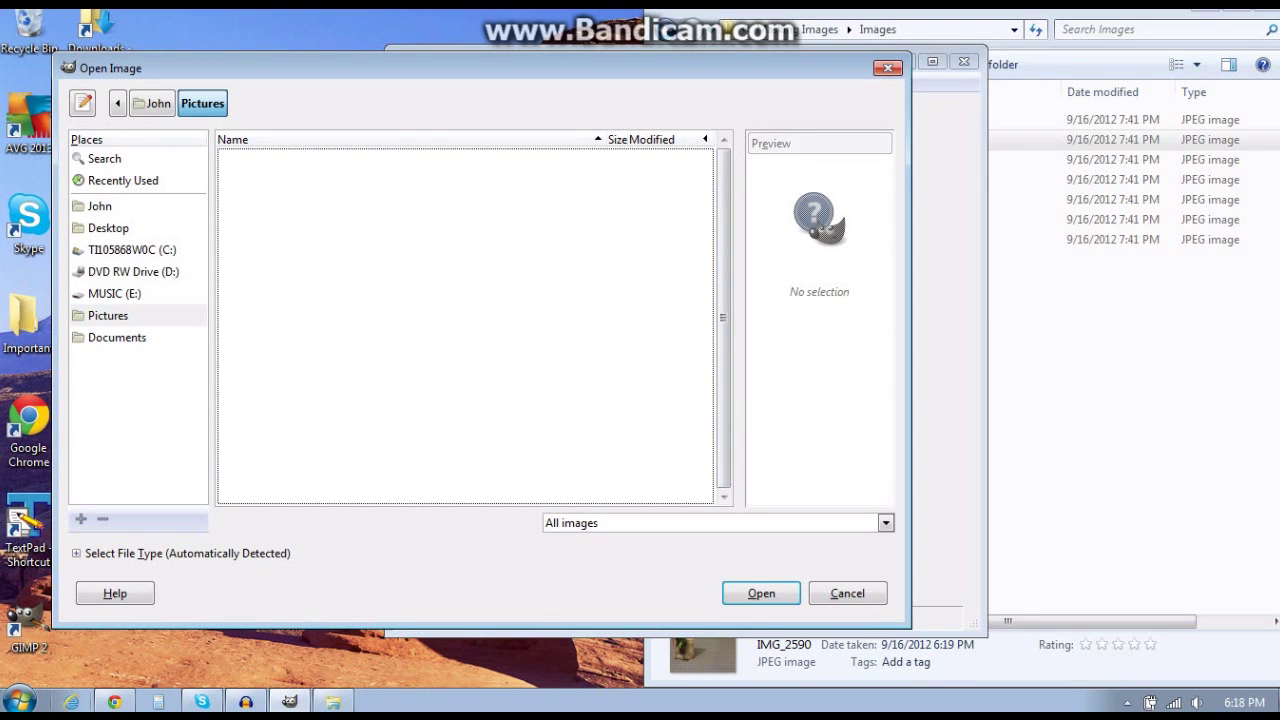
Step: Bring the Images folder into the Open Image dialog from the file window and open IMG_2591.JPG as the background image
drag(480, 68, 359, 112)
drag(640, 61, 303, 105)
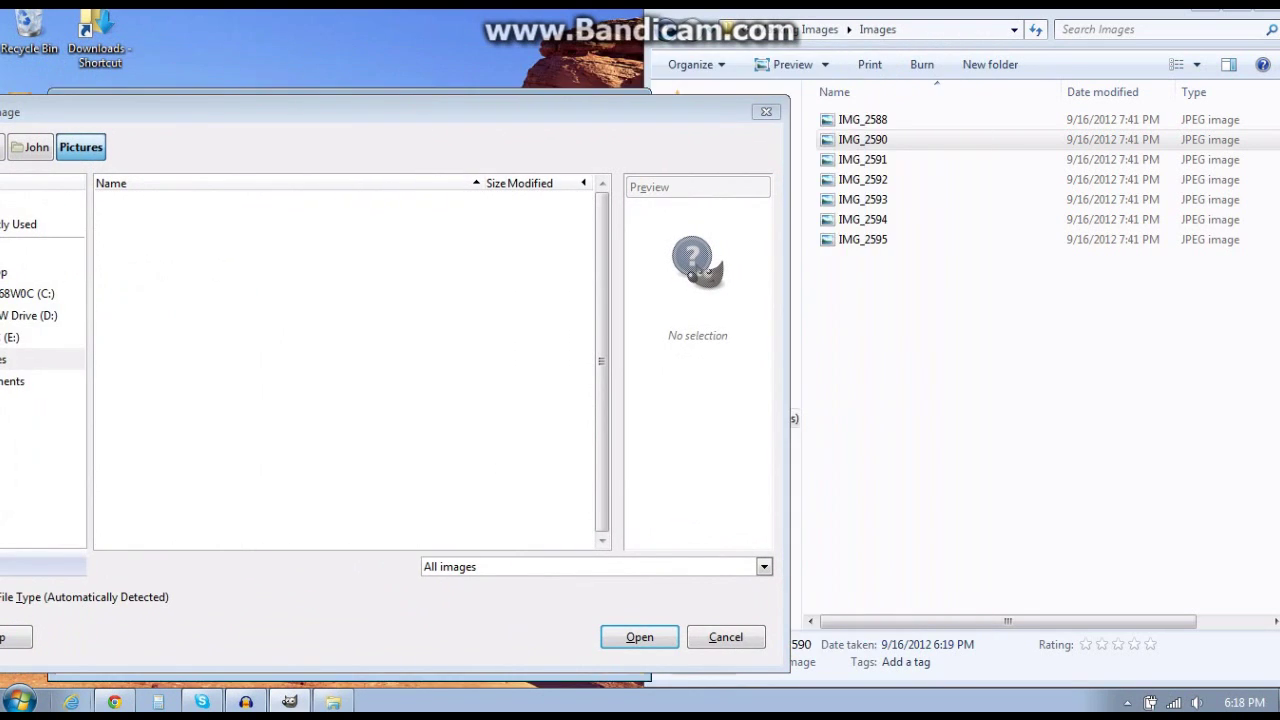
drag(450, 111, 510, 68)
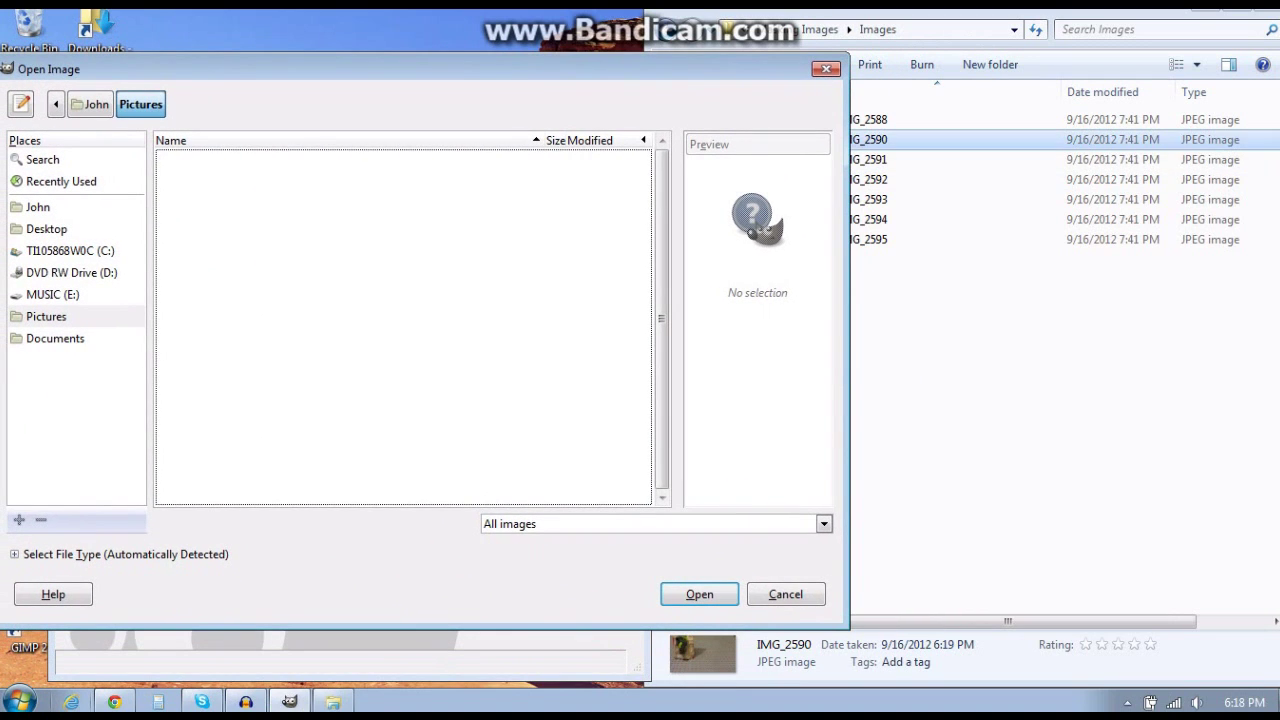
click(880, 160)
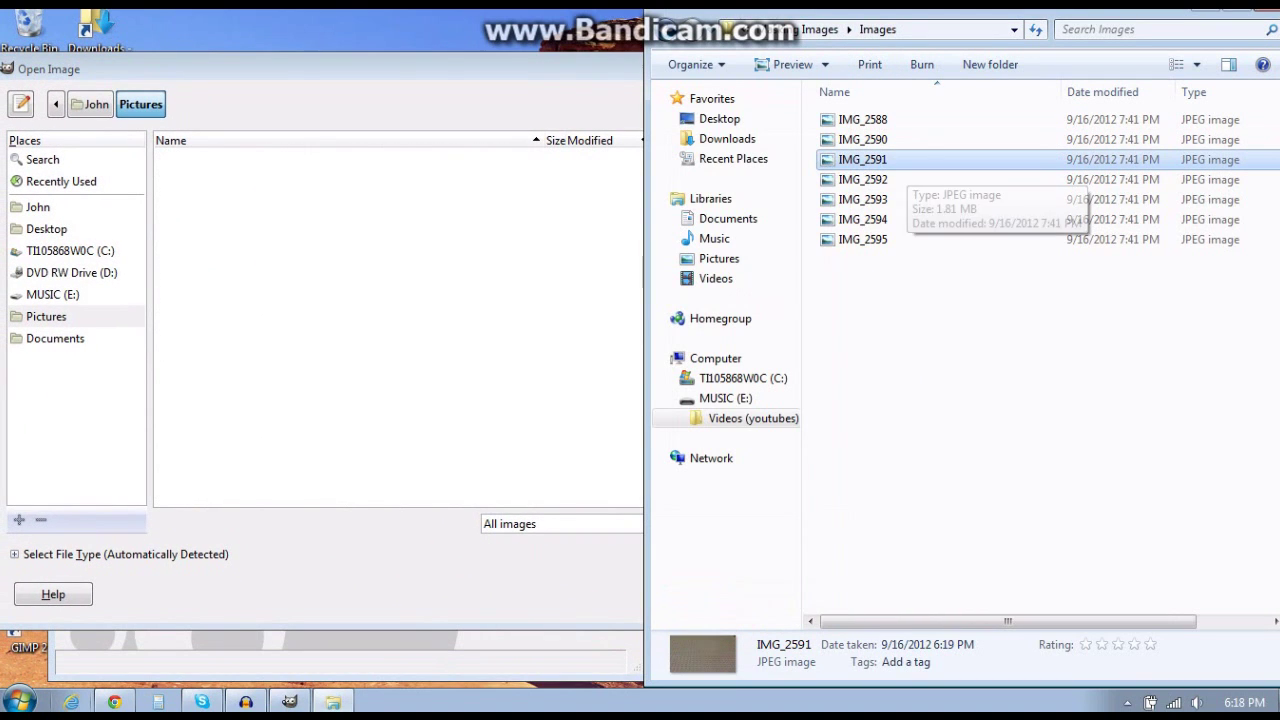
drag(880, 160, 430, 260)
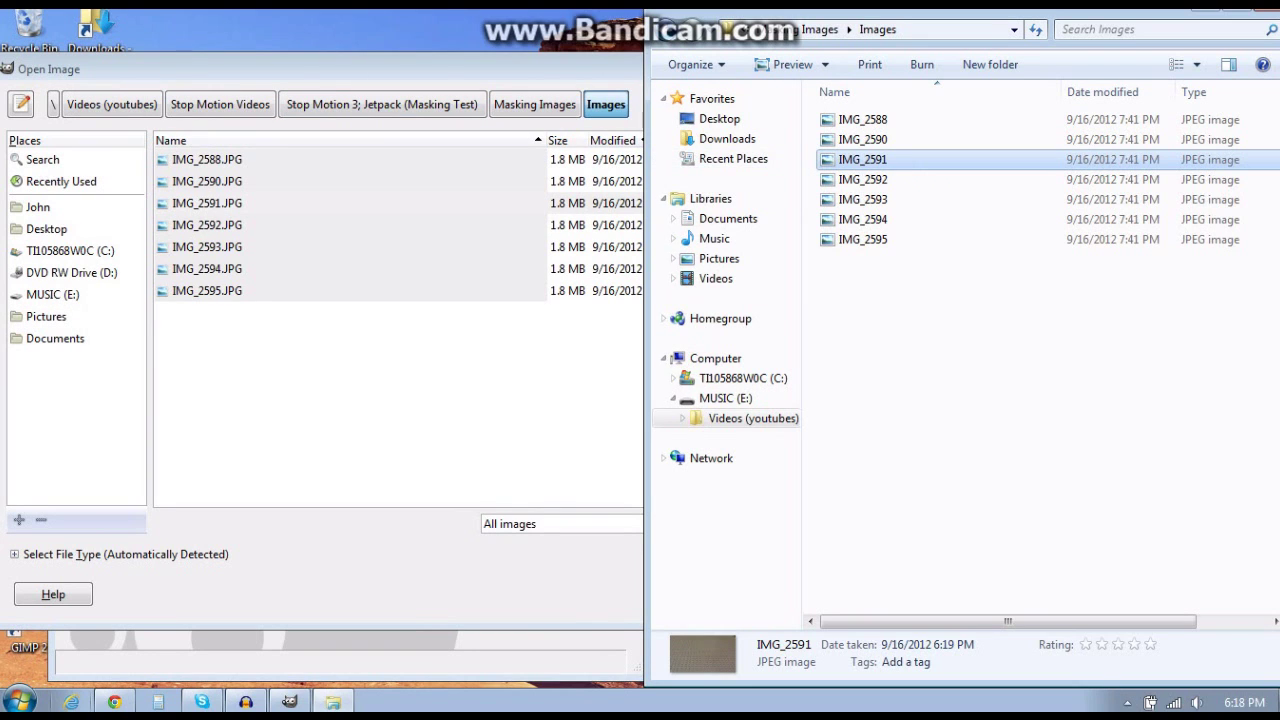
click(420, 203)
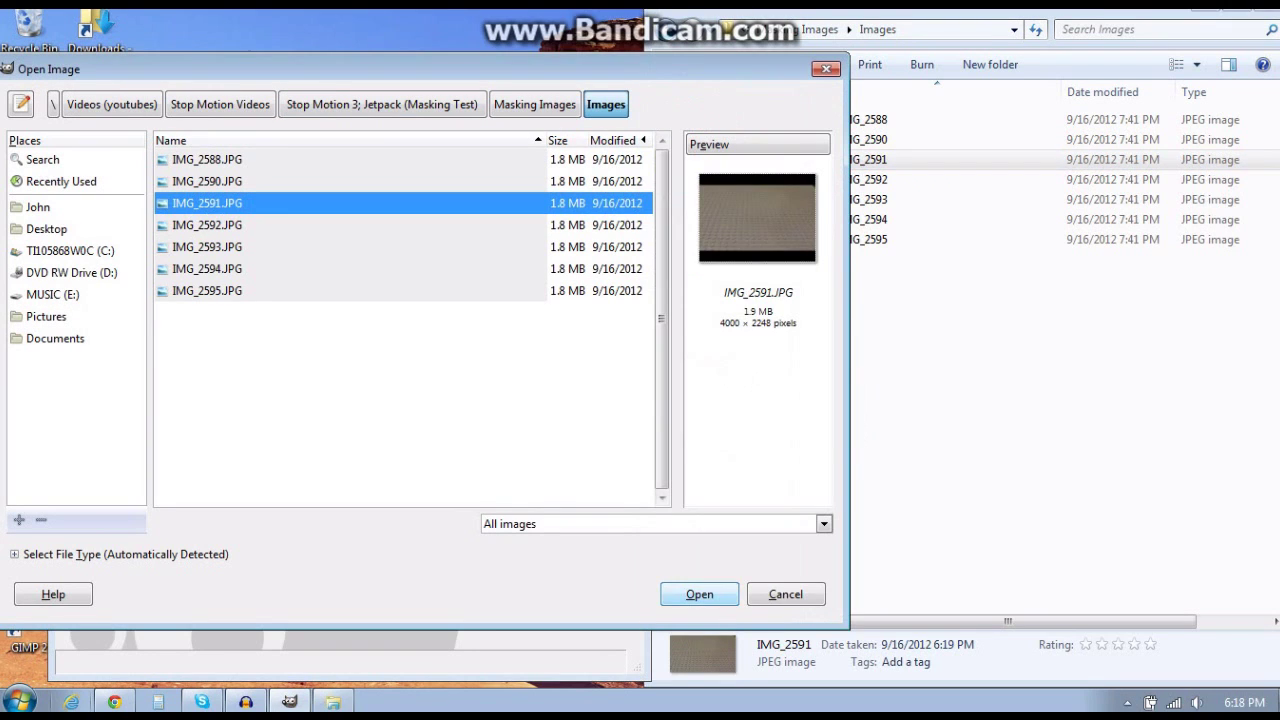
click(699, 594)
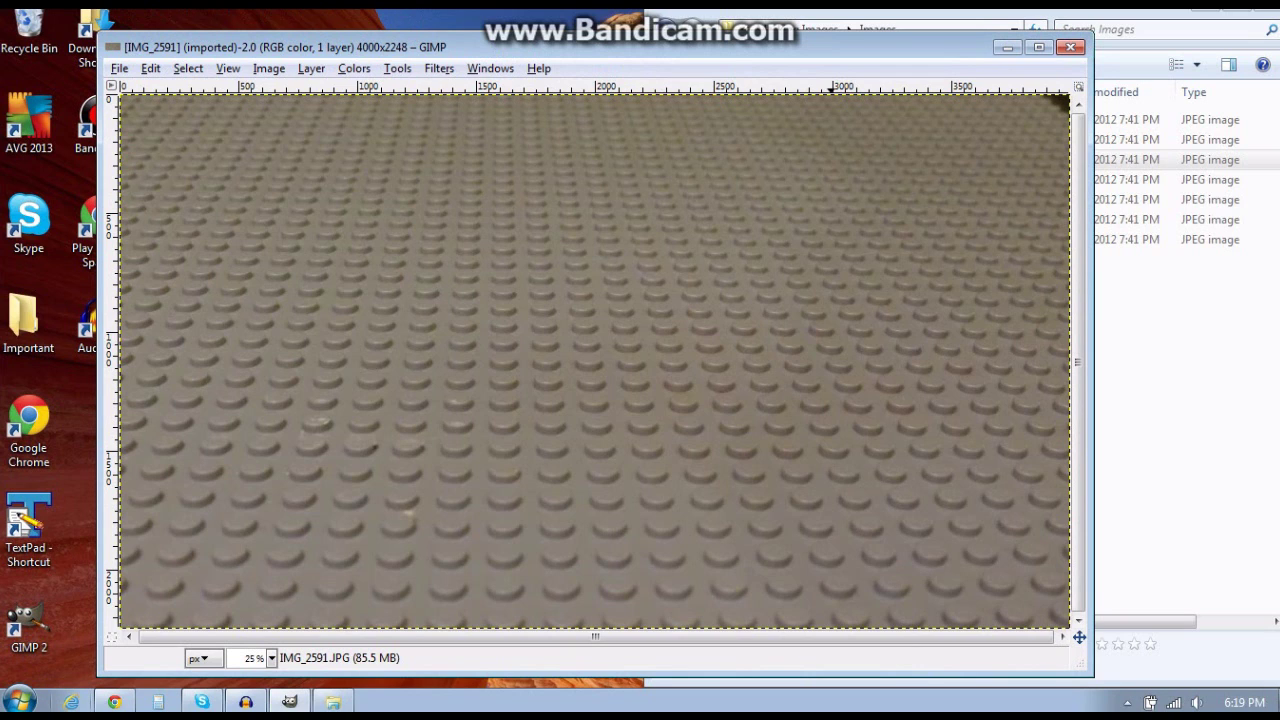
Step: Add IMG_2590.JPG as a new layer above the empty background photo
click(119, 68)
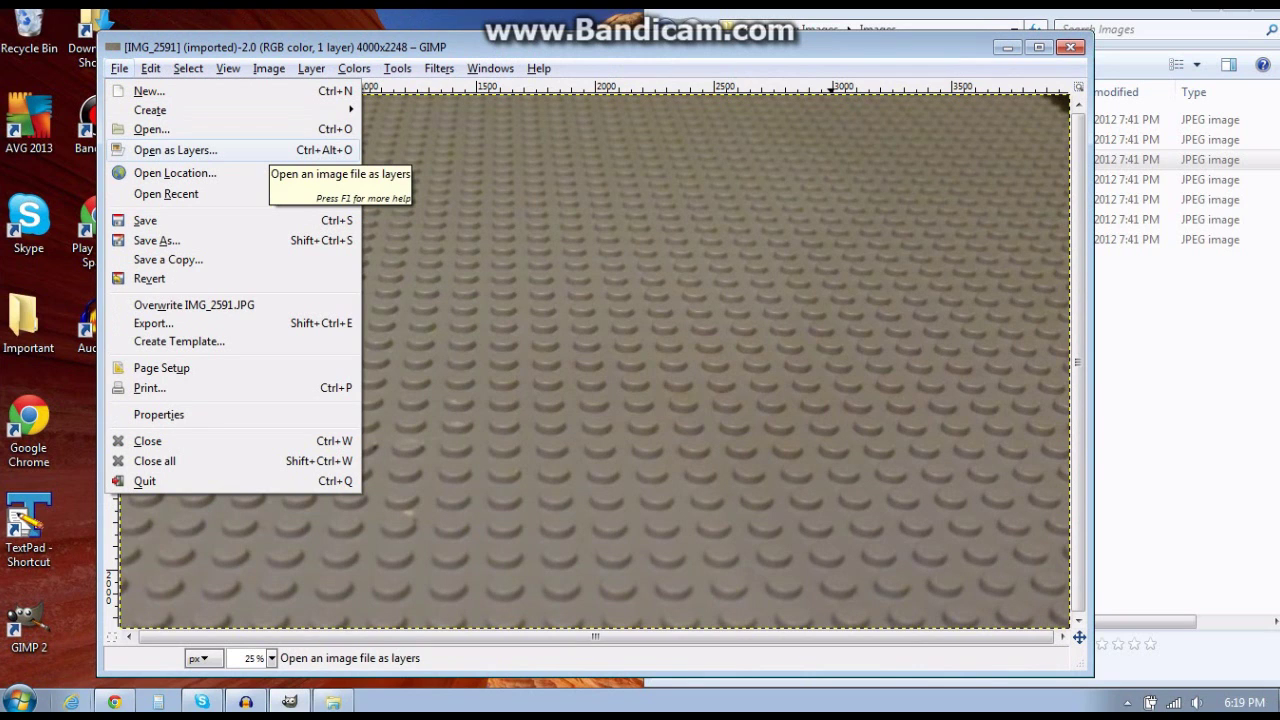
key(Return)
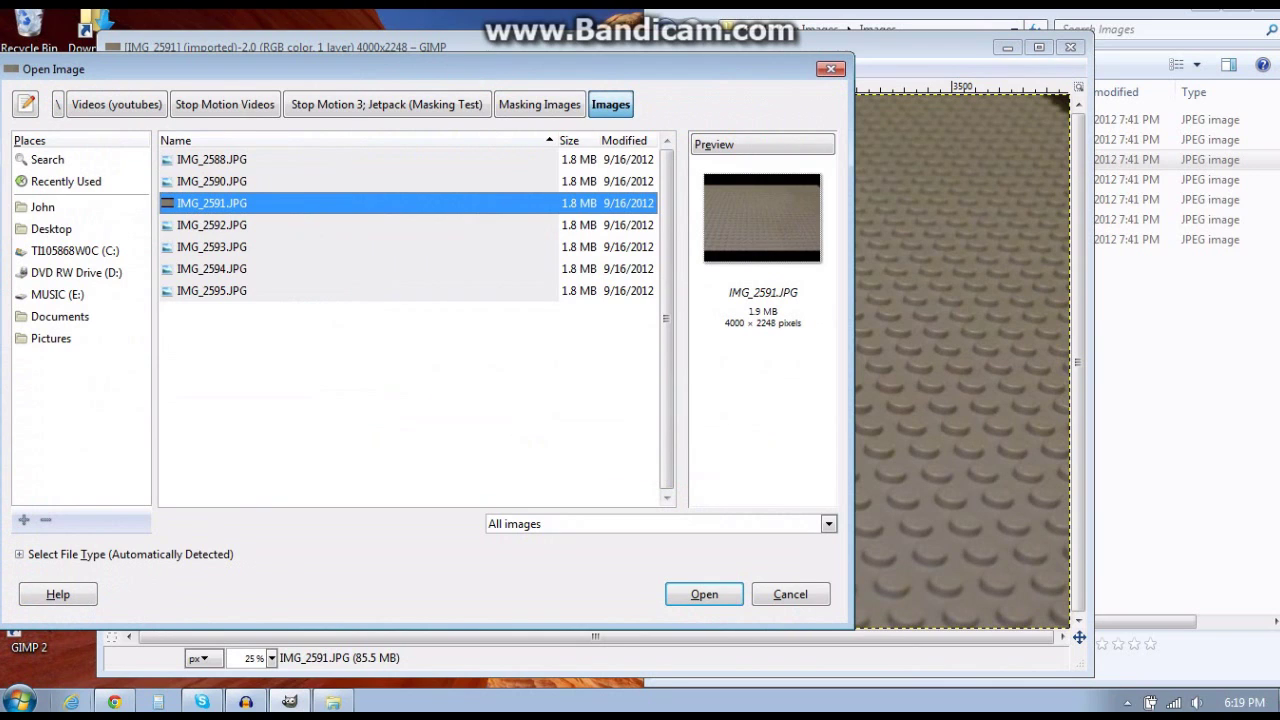
click(212, 181)
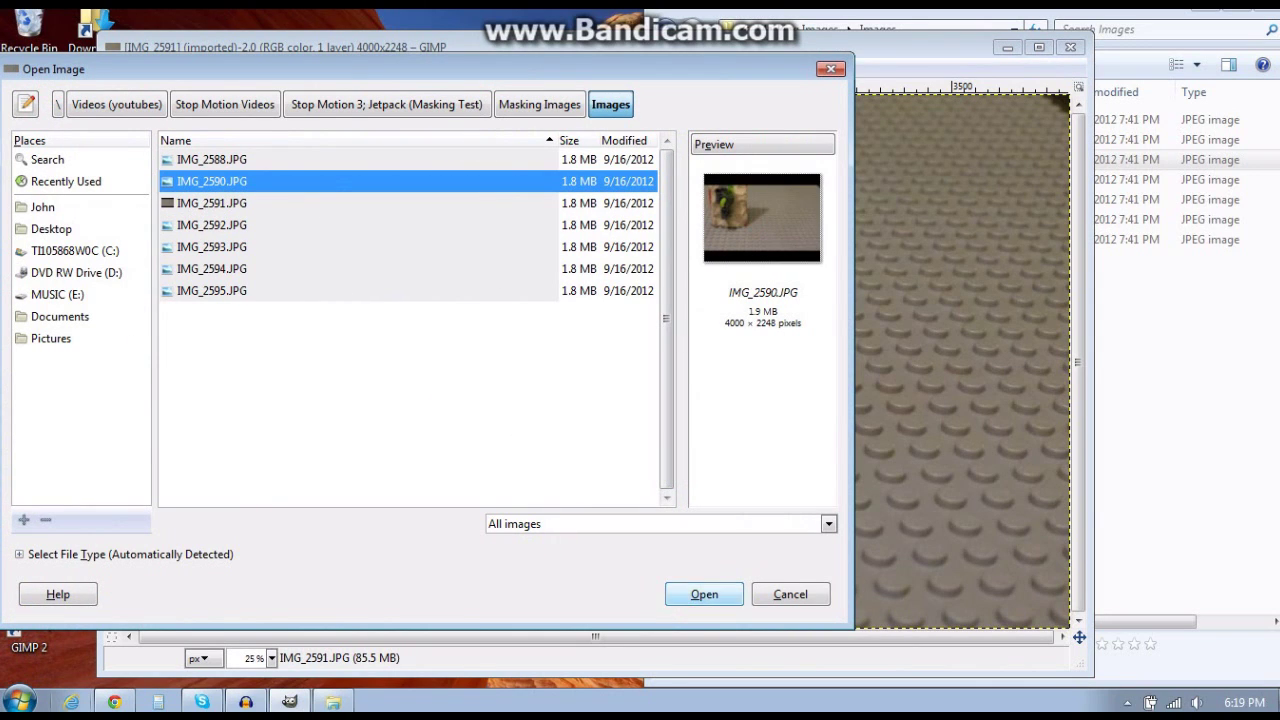
click(704, 594)
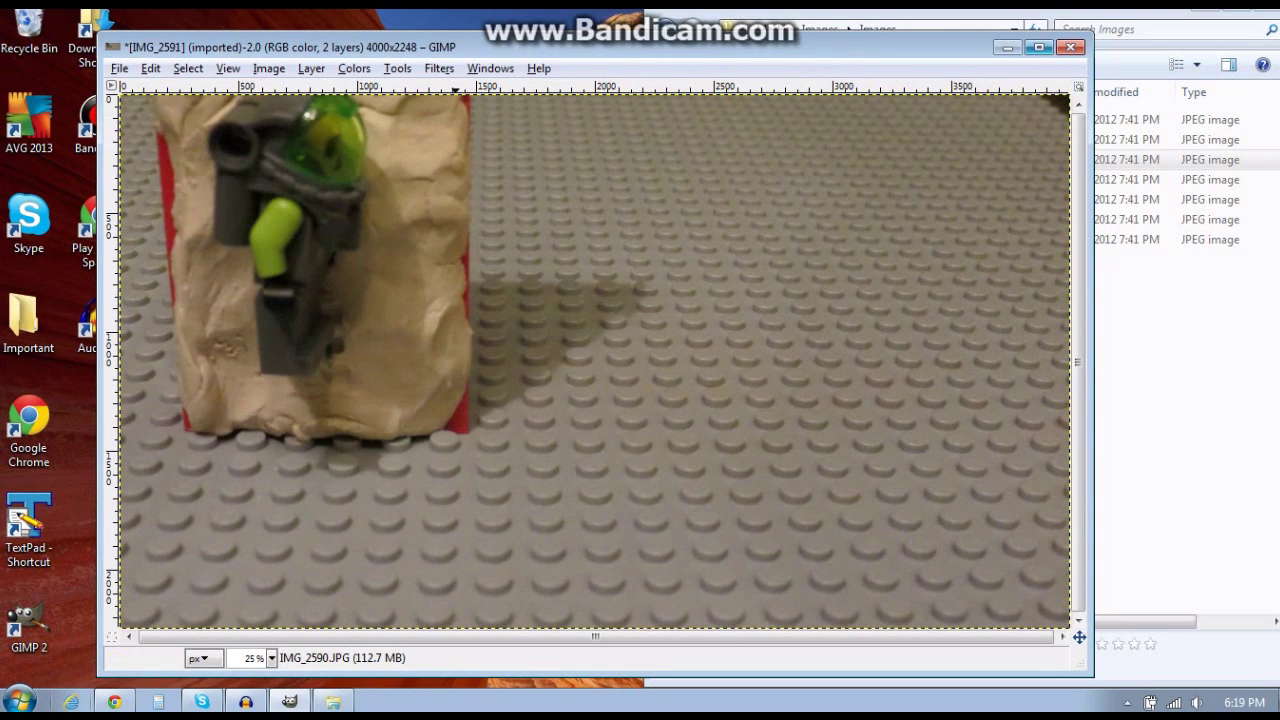
Step: Add a layer mask initialized to White (full opacity) to the IMG_2590.JPG layer
click(311, 69)
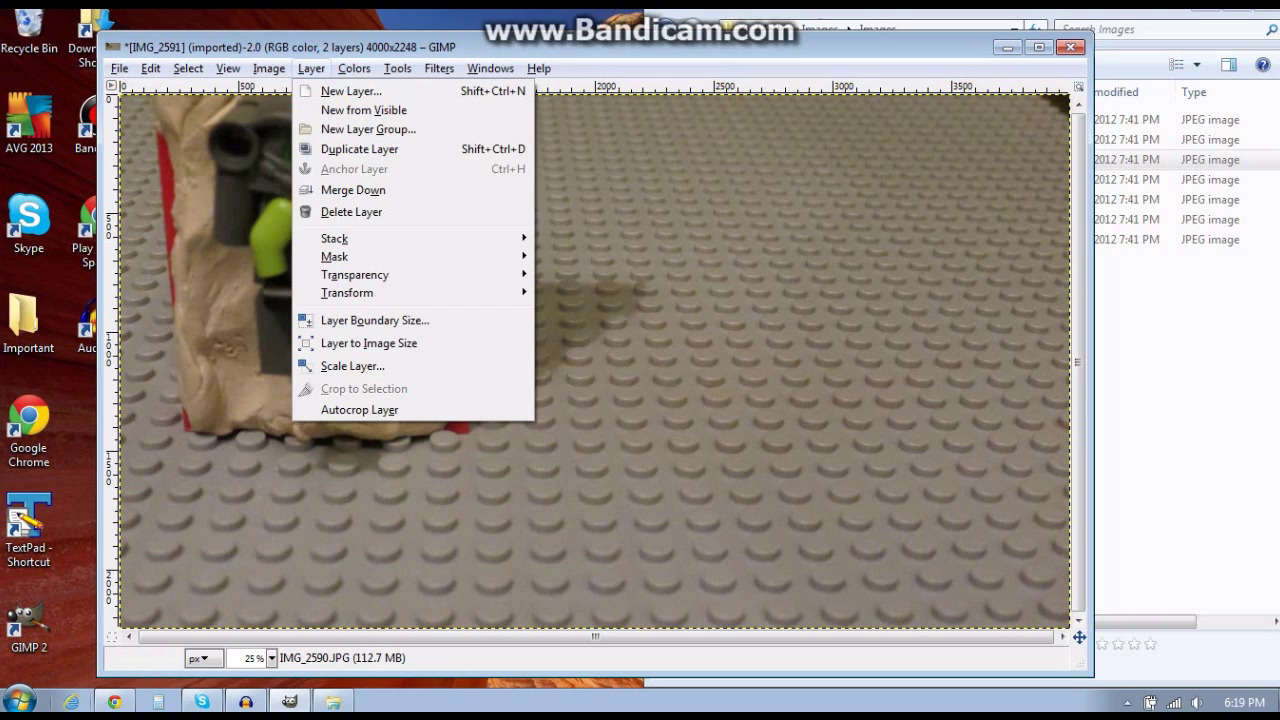
key(Right)
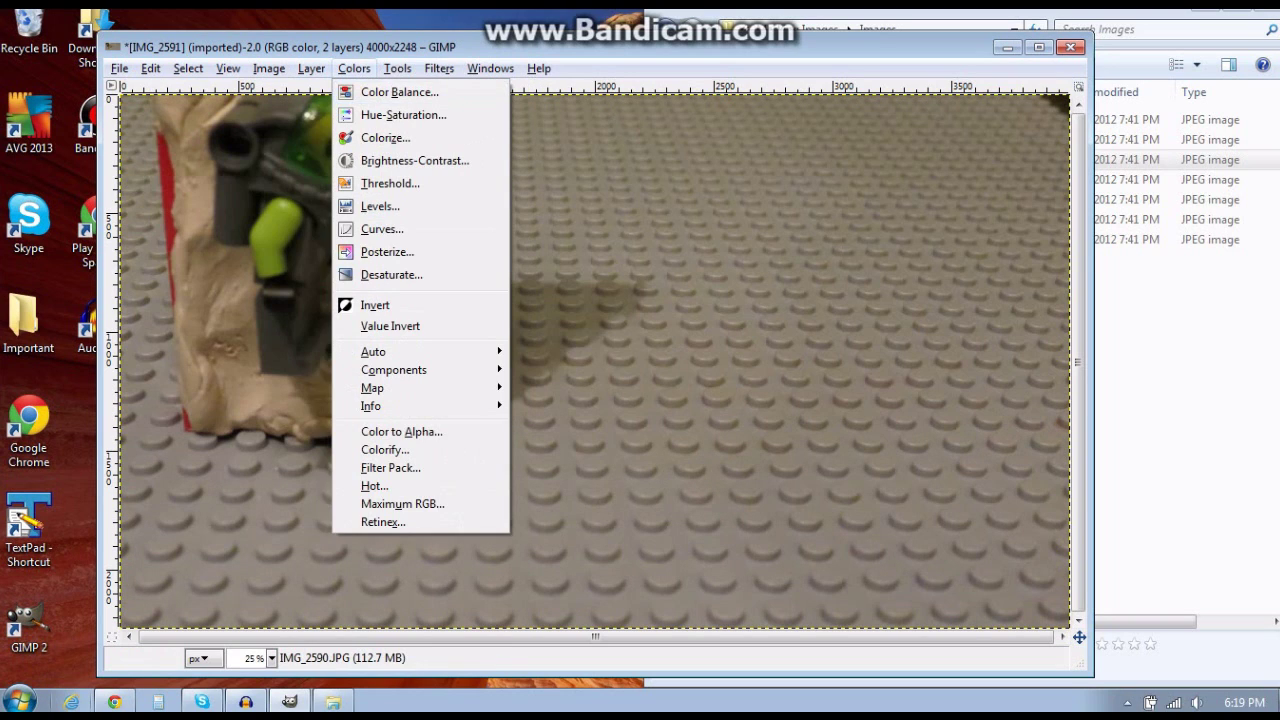
key(Left)
key(Down)
key(Down)
key(Down)
key(Down)
key(Down)
key(Down)
key(Down)
key(Down)
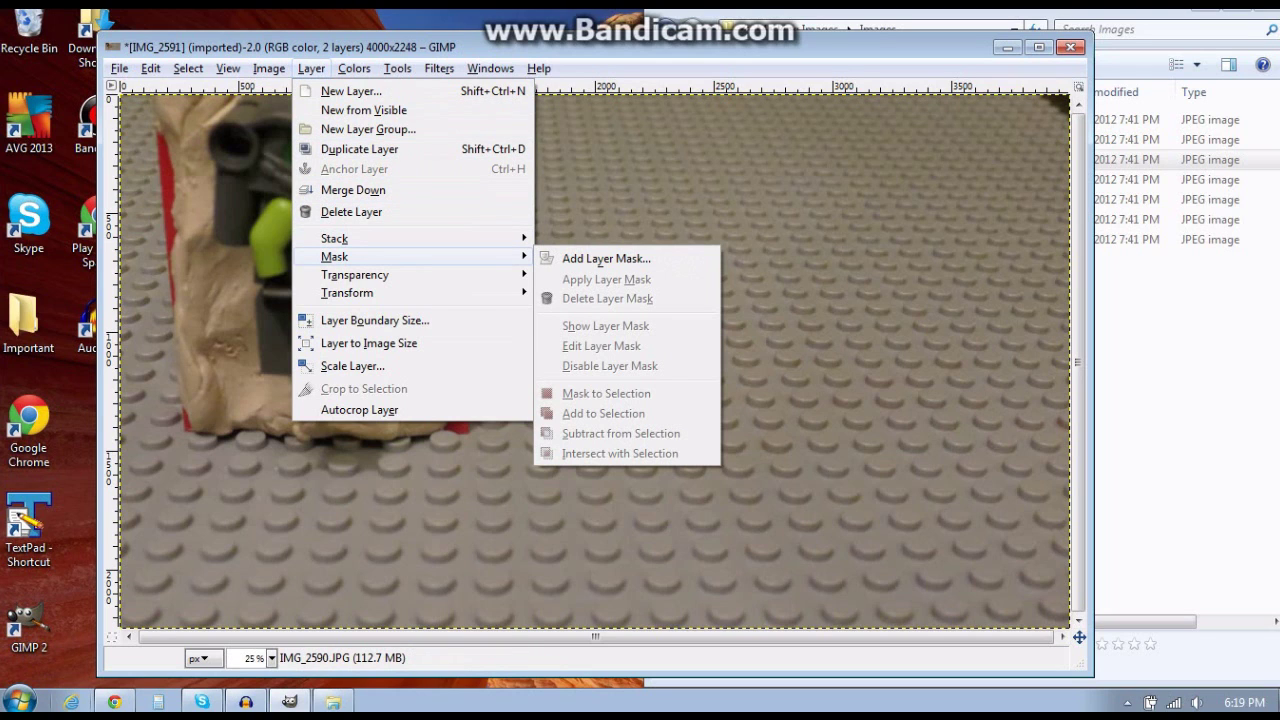
key(Right)
key(Return)
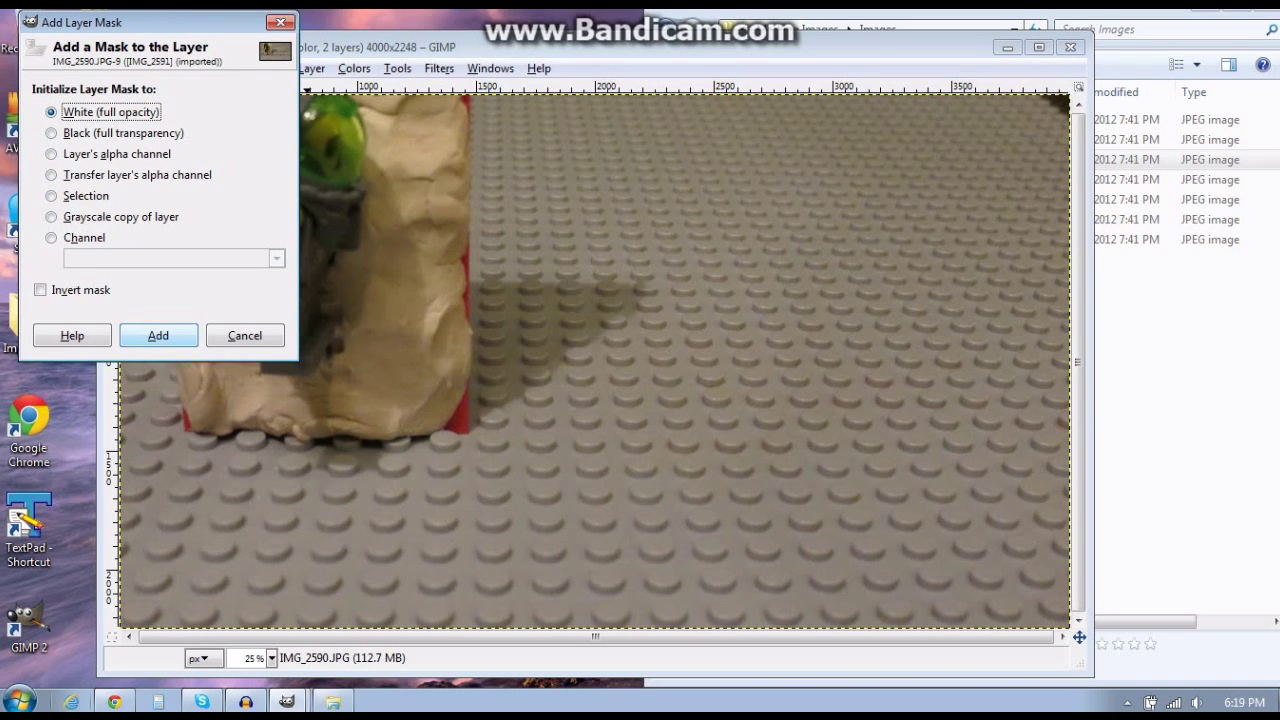
click(158, 335)
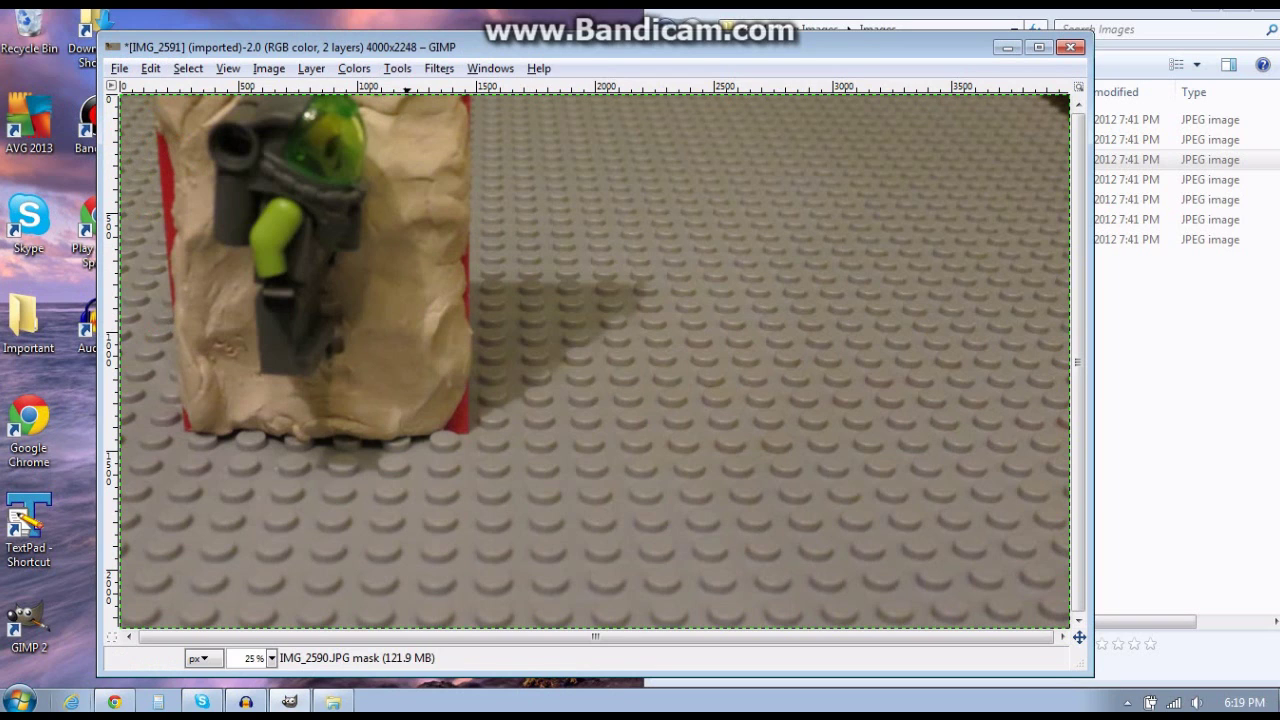
Step: Apply the layer mask to the IMG_2590.JPG layer
click(311, 68)
mouse_move(340, 257)
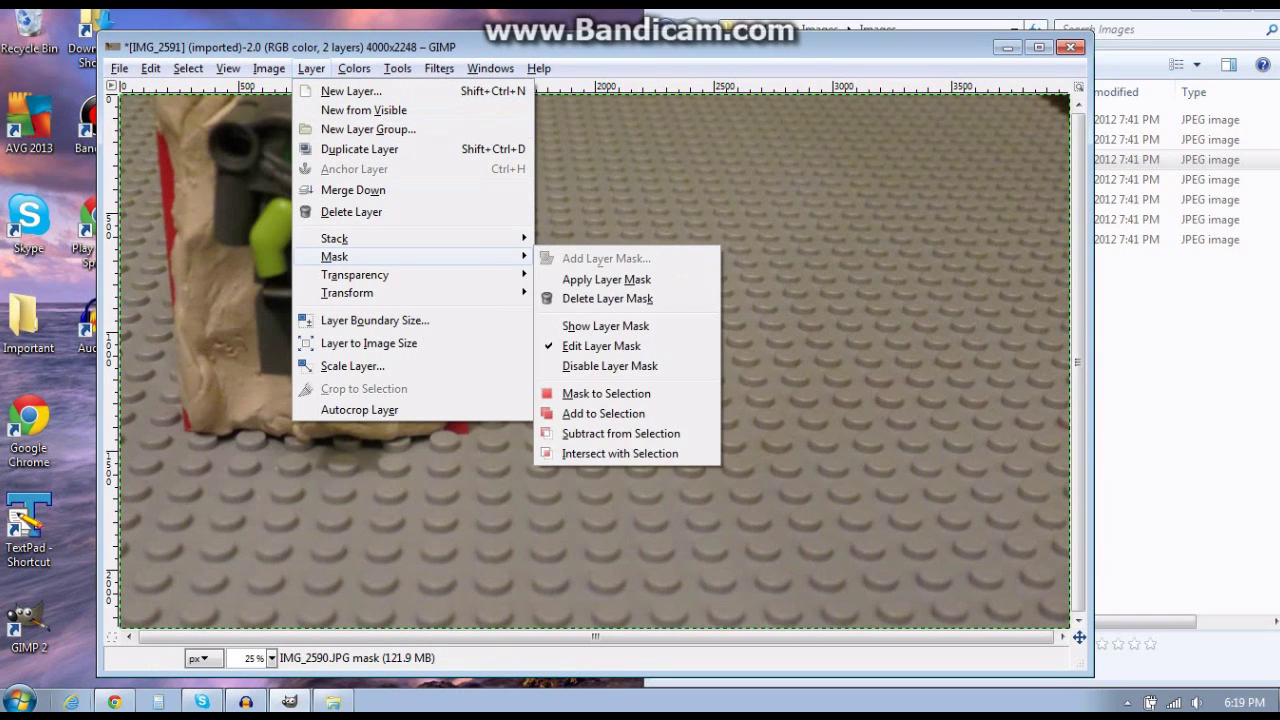
click(603, 279)
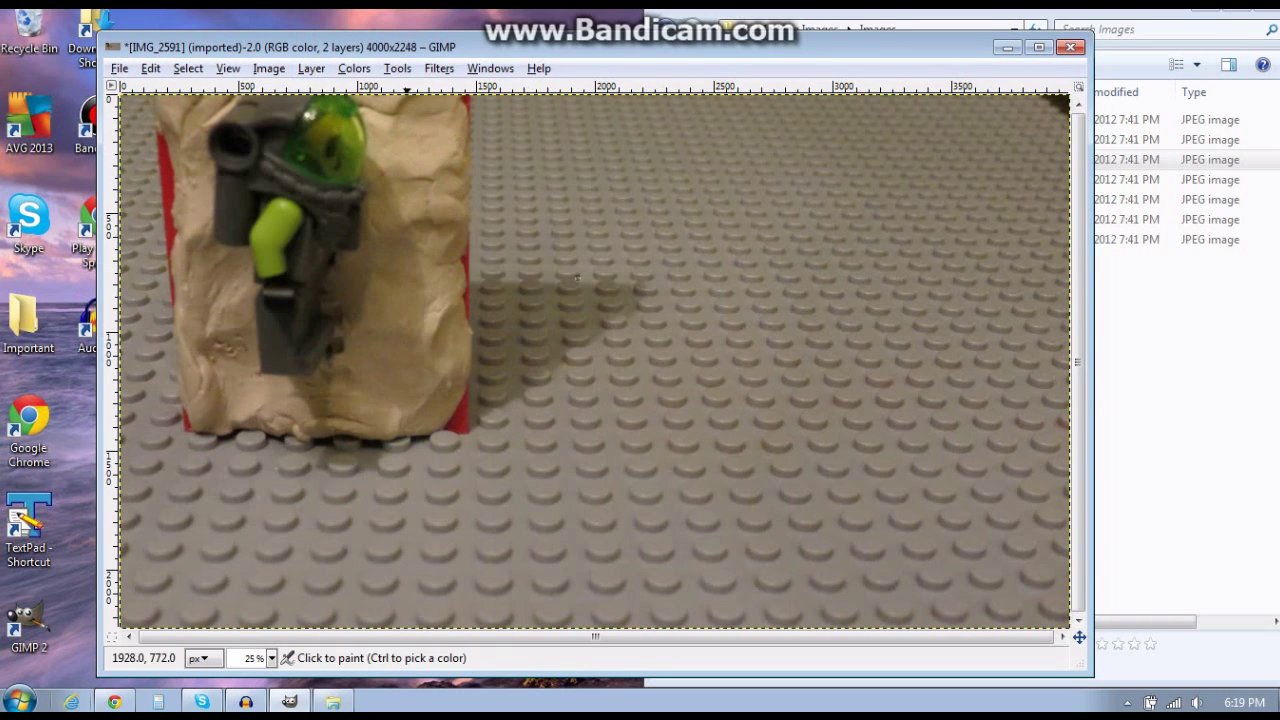
Step: Maximize the image window and use the Eraser to make trial strokes on the baseplate and the clay beside the figure
click(1038, 47)
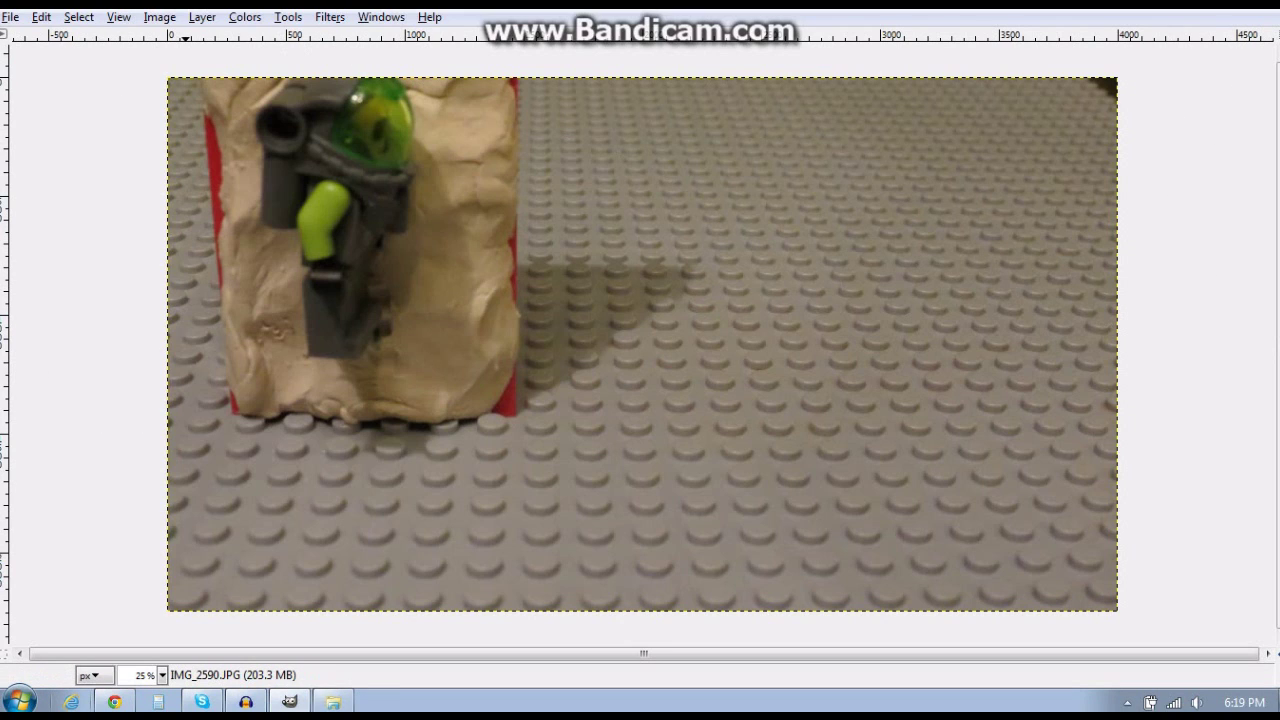
click(288, 17)
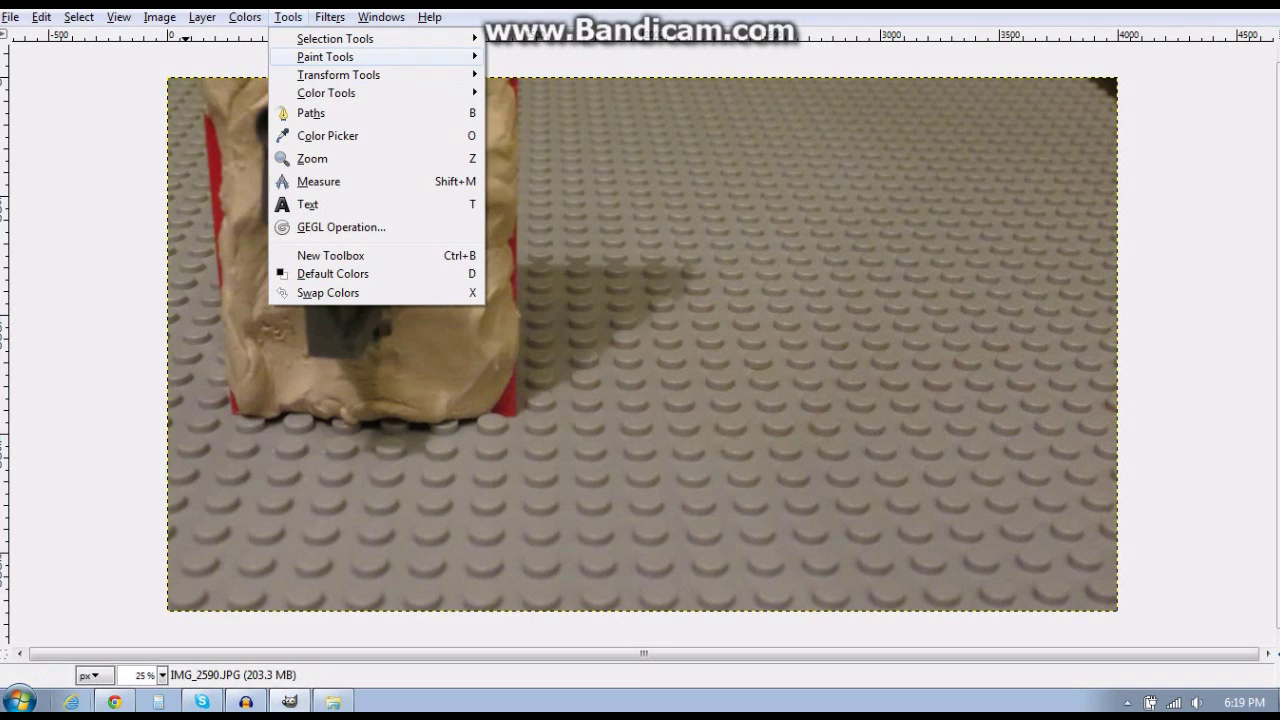
mouse_move(330, 57)
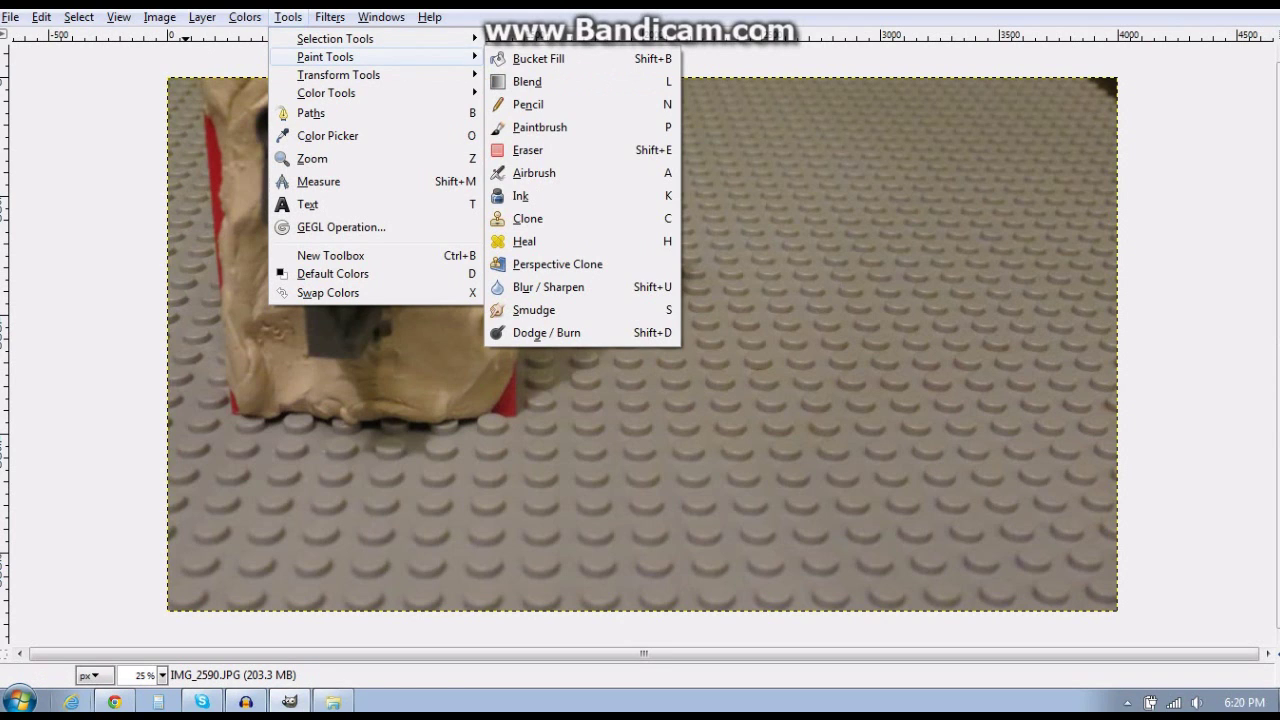
click(540, 150)
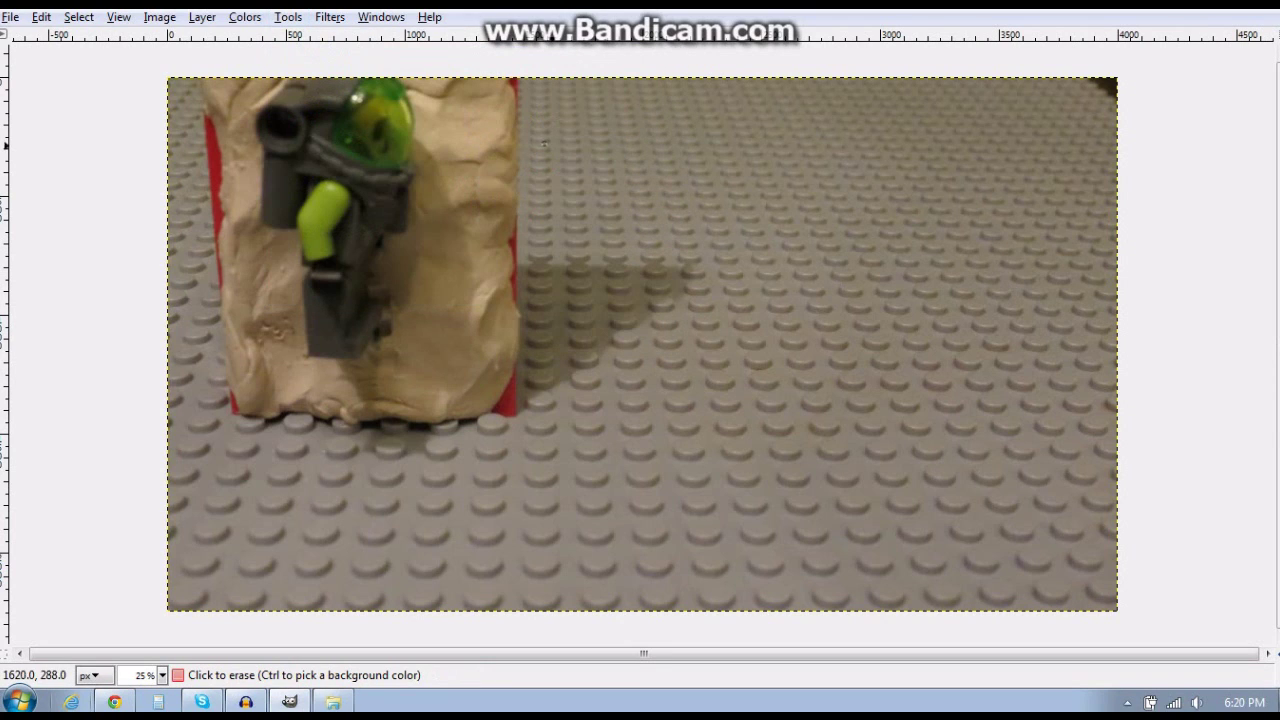
mouse_move(691, 198)
mouse_down()
mouse_move(645, 276)
mouse_move(658, 327)
mouse_up()
mouse_move(474, 221)
mouse_down()
mouse_move(488, 297)
mouse_move(498, 288)
mouse_up()
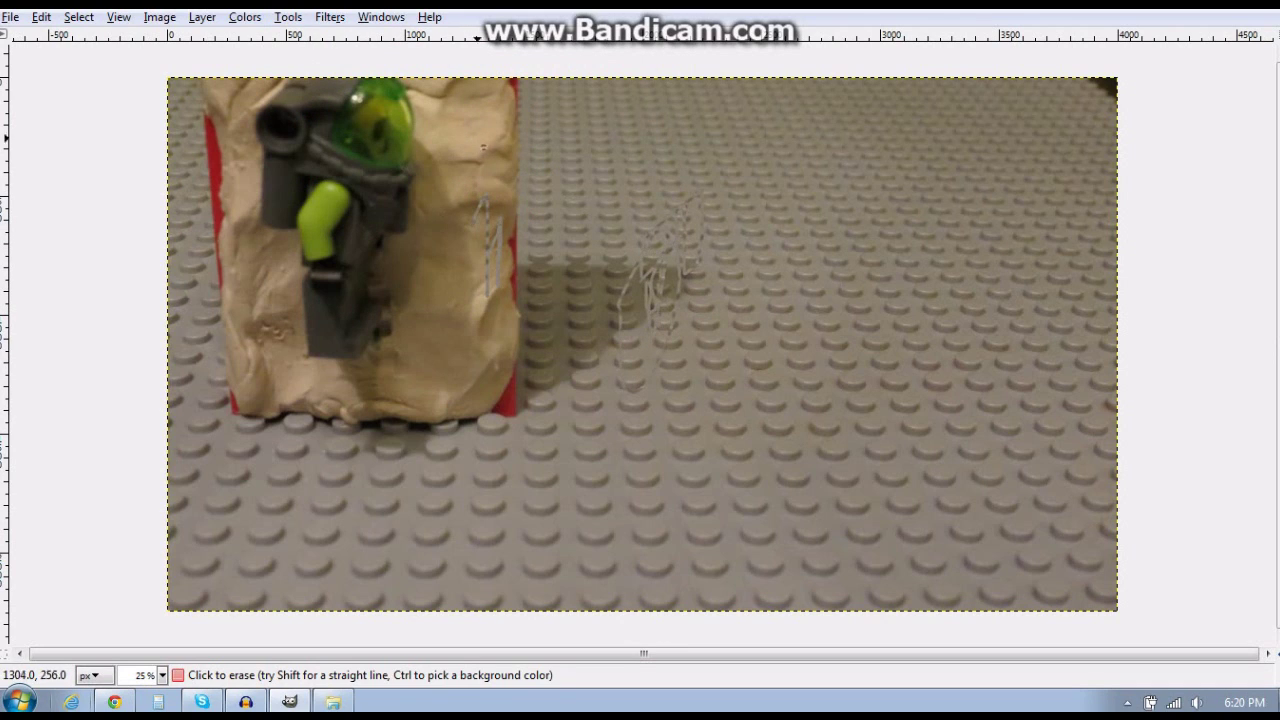
Step: Open a new toolbox and widen it to four columns of tools
click(288, 17)
click(288, 17)
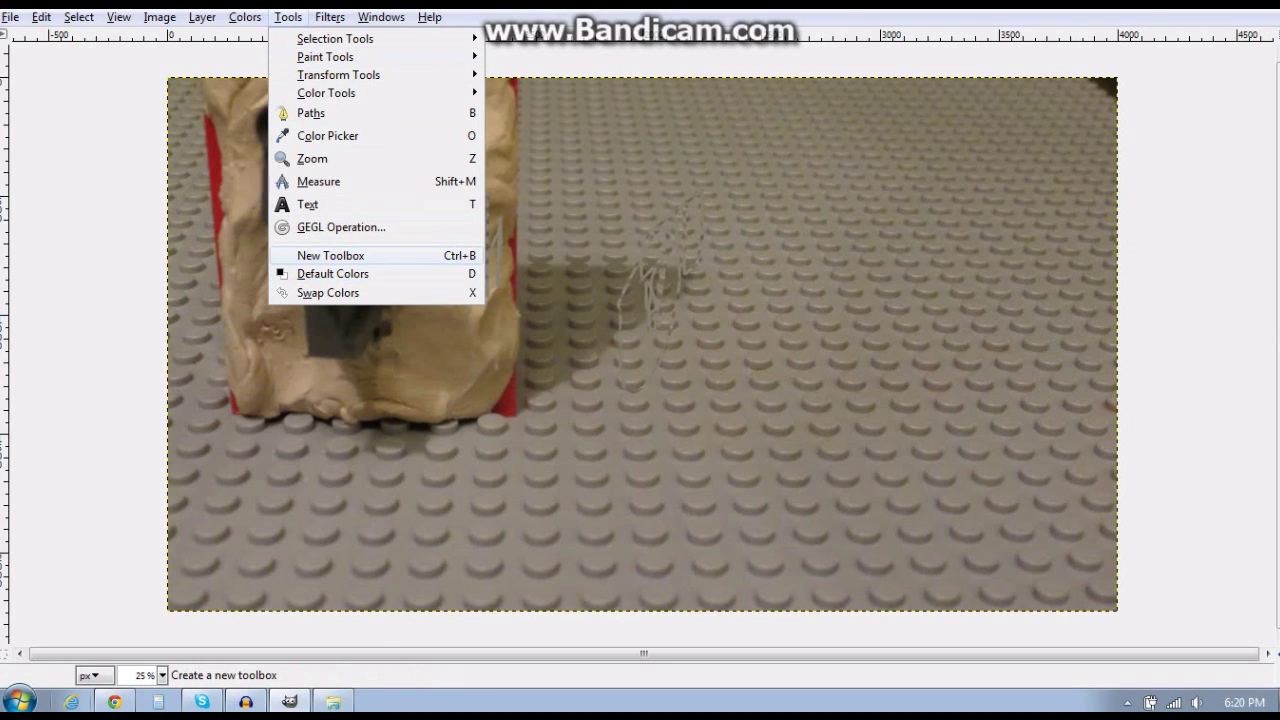
click(392, 256)
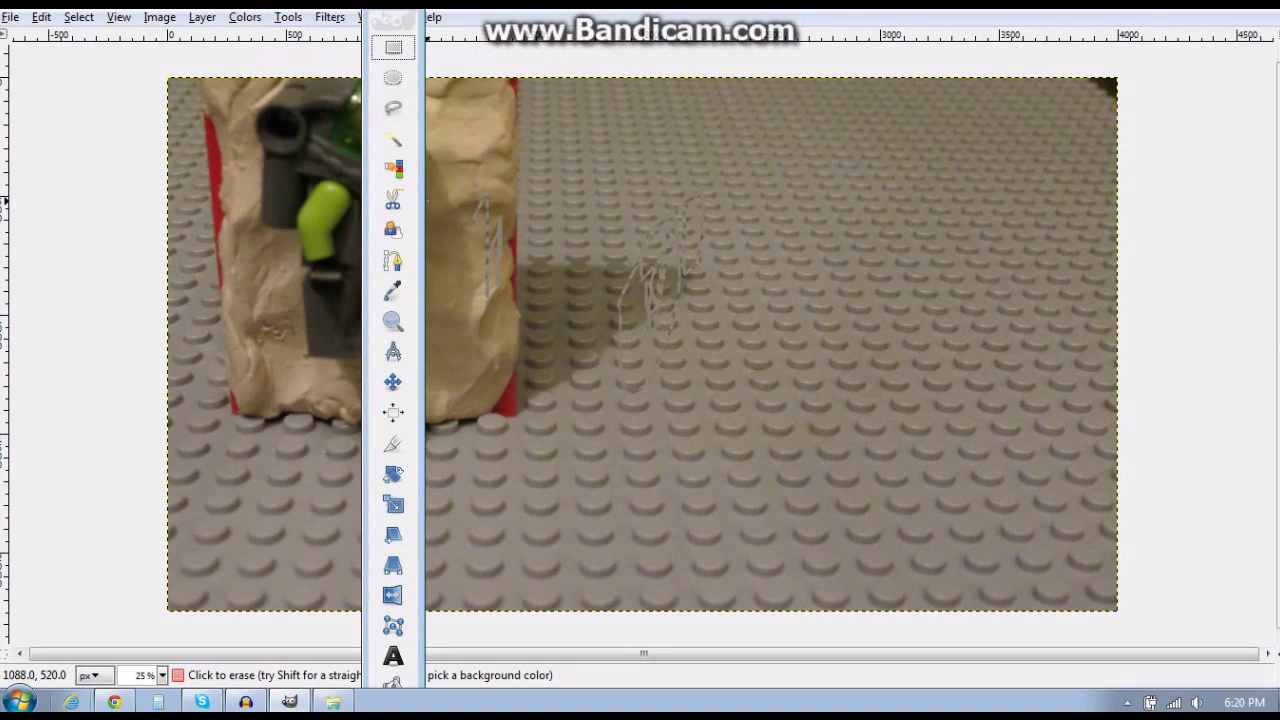
drag(425, 400, 502, 400)
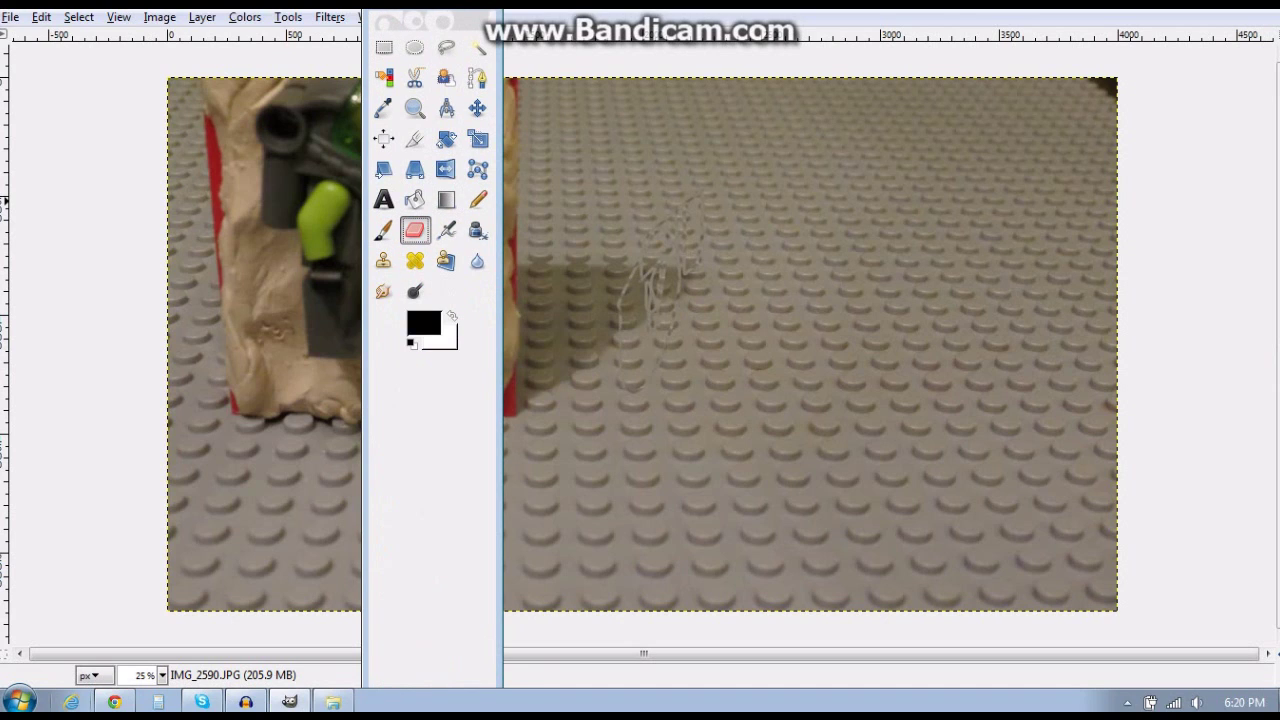
Step: Set the Eraser to the 2. Hardness 100 brush at size 178.13 and close its options
double_click(415, 230)
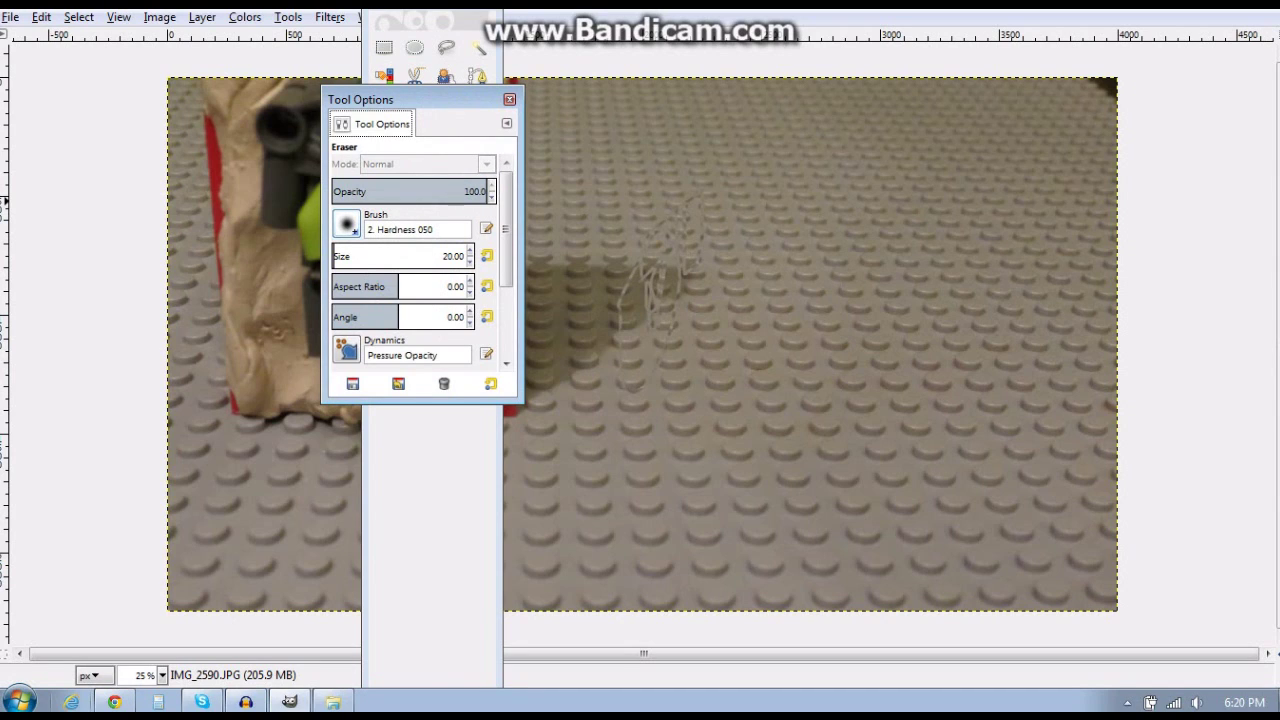
click(346, 224)
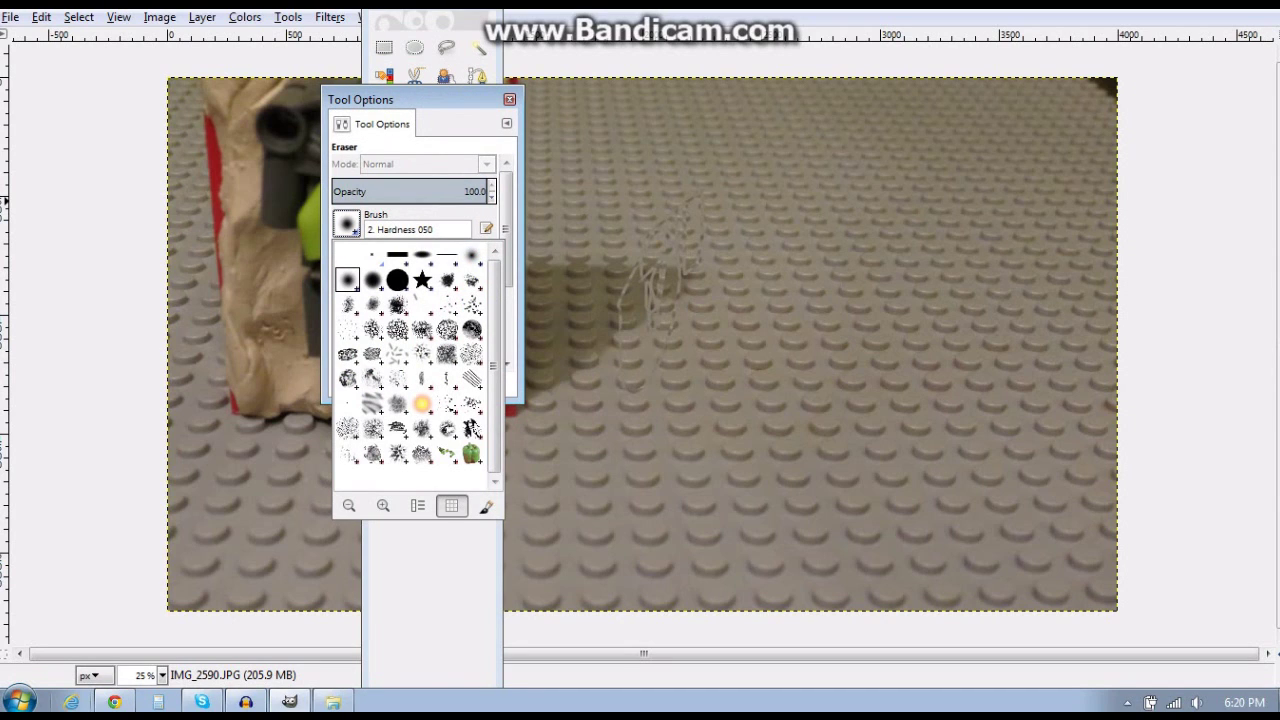
click(397, 280)
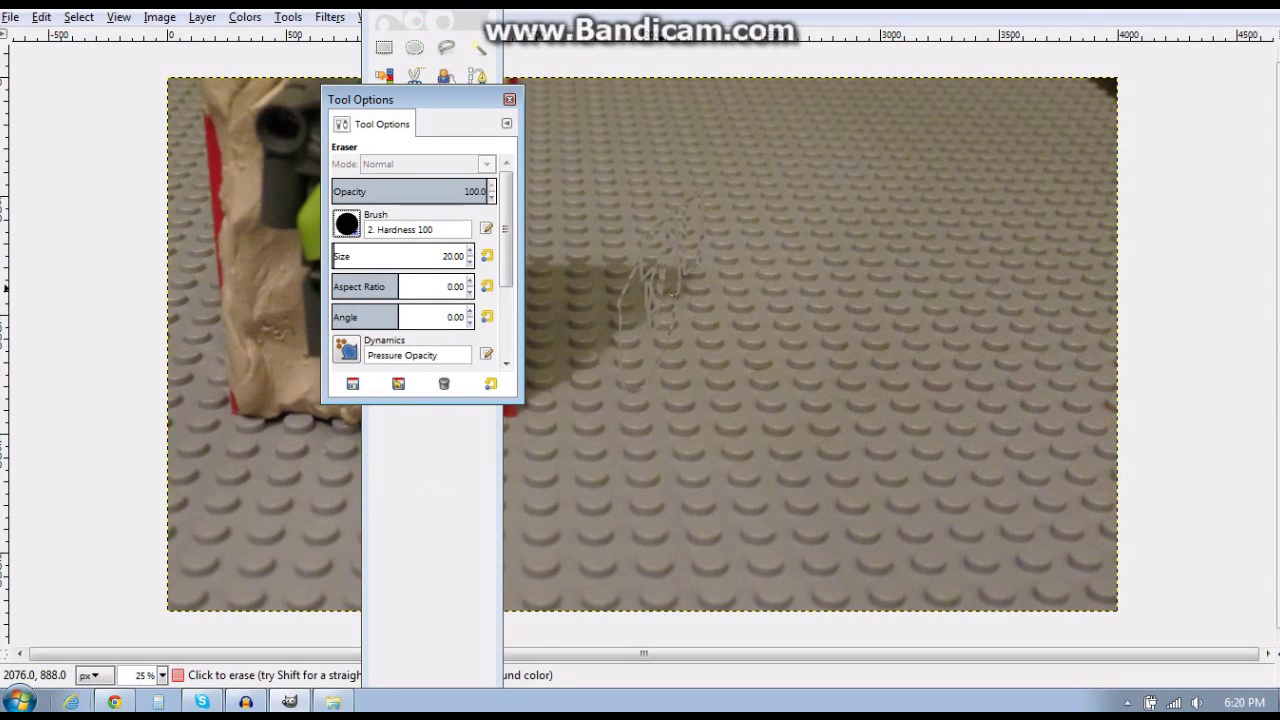
drag(336, 252, 355, 252)
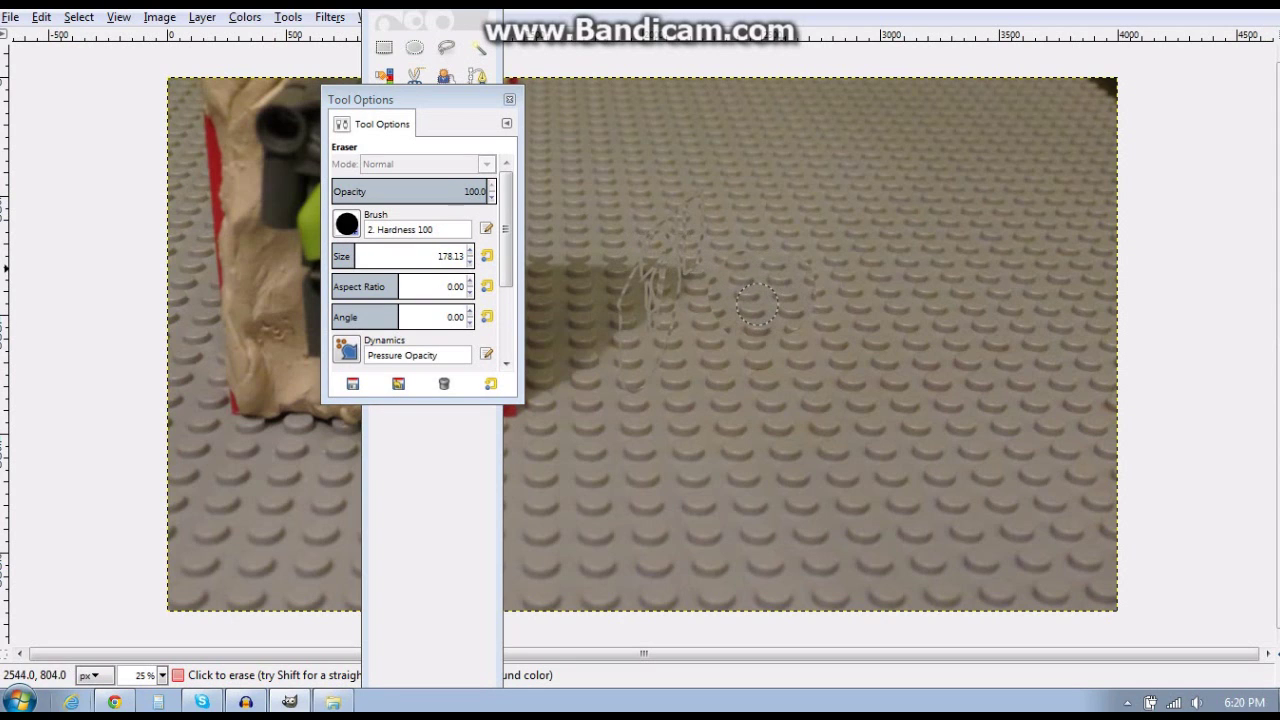
click(509, 99)
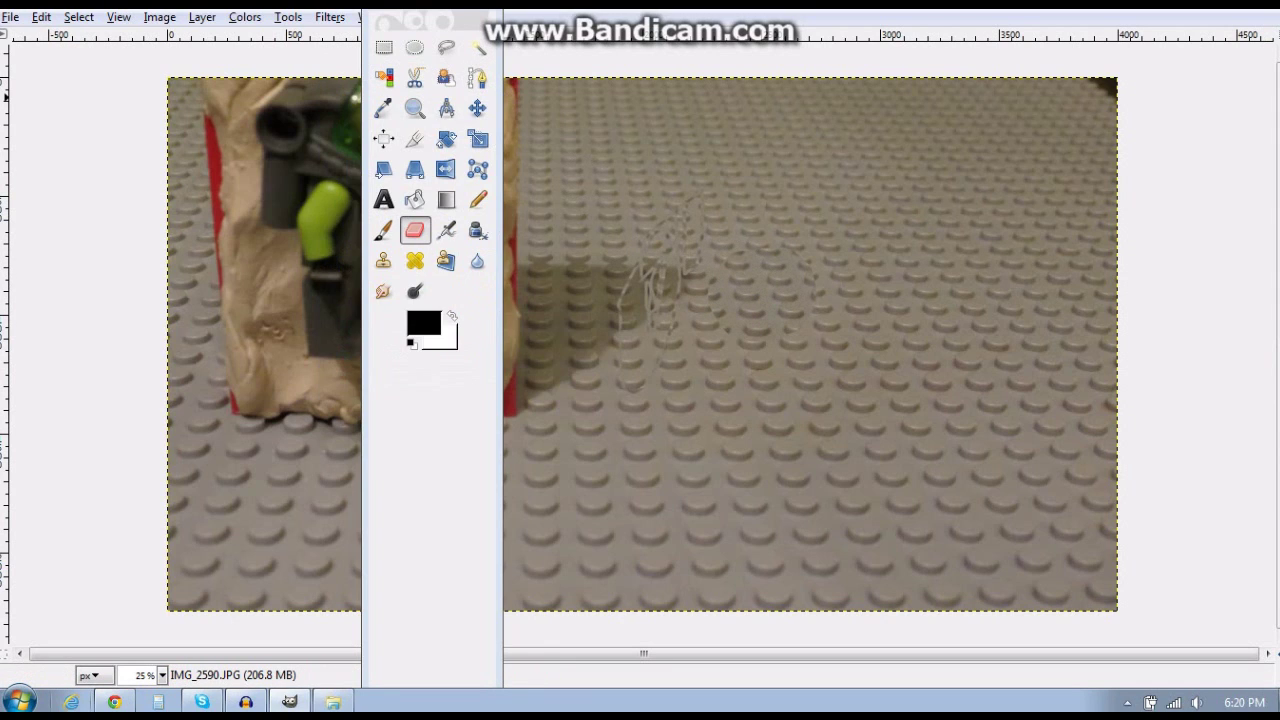
Step: Narrow the toolbox to two columns and place it clear of the LEGO figure
drag(502, 97, 444, 90)
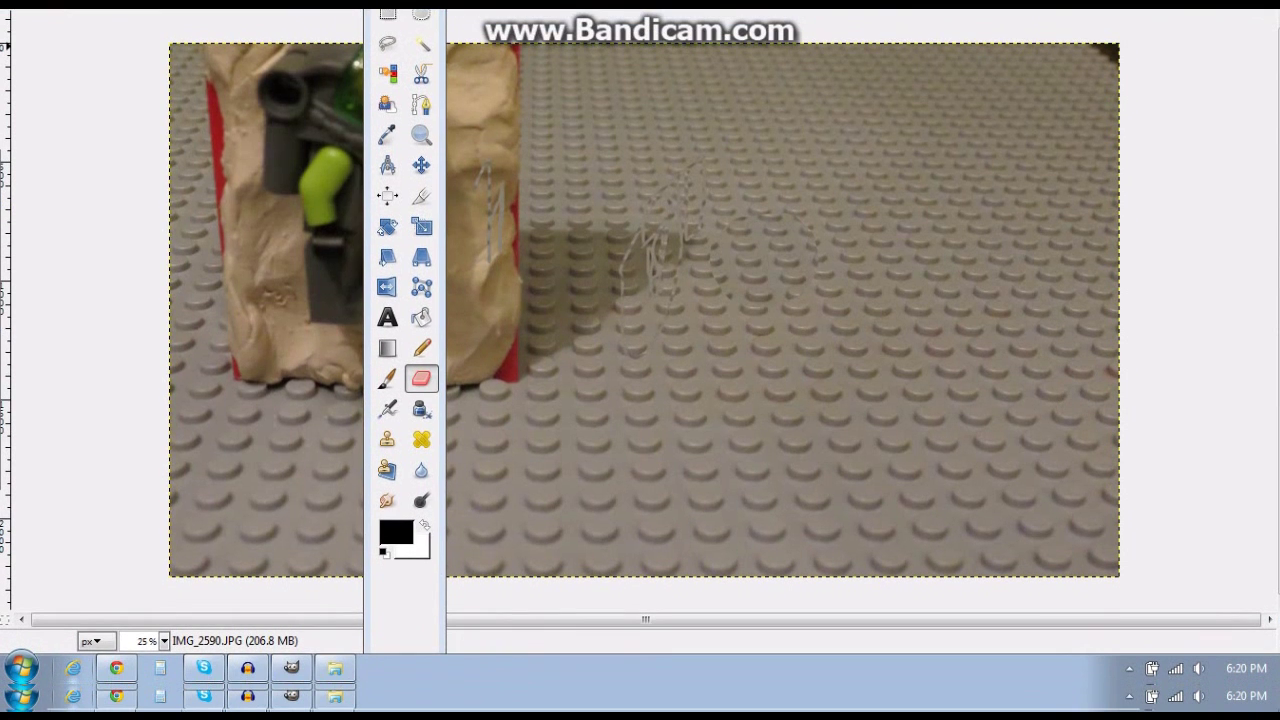
drag(404, 6, 121, 28)
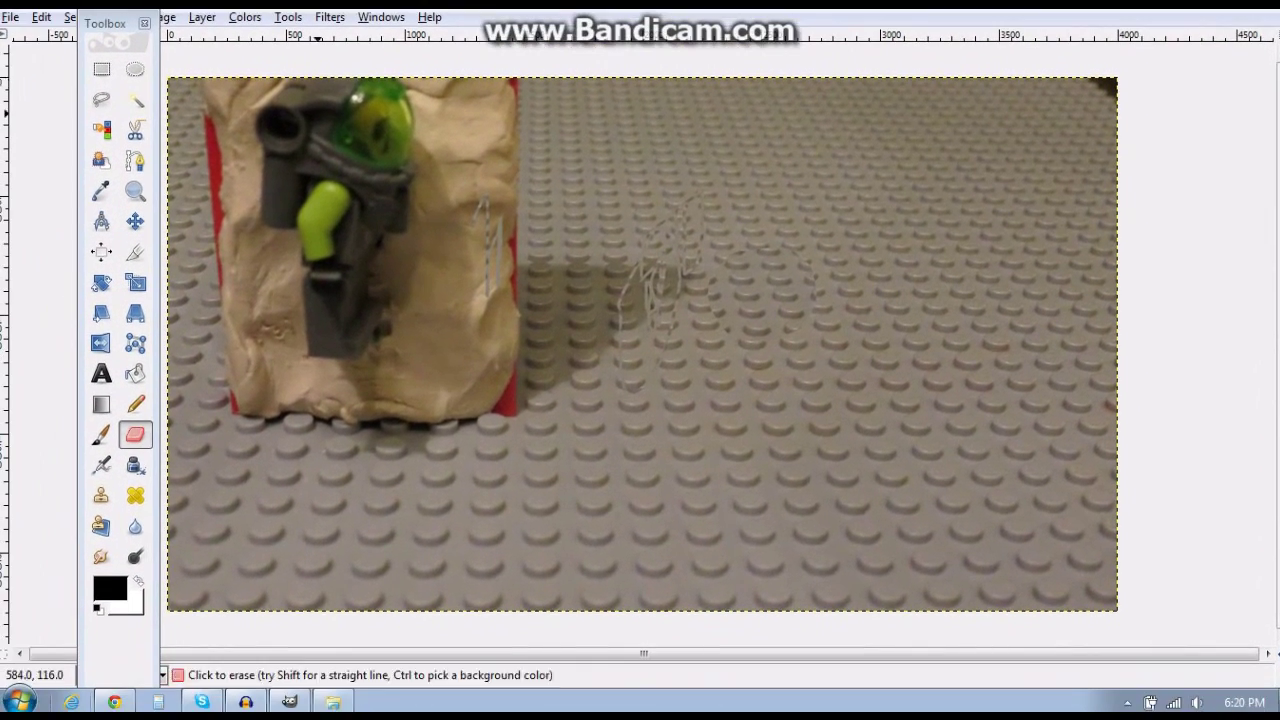
mouse_move(612, 300)
mouse_down()
mouse_move(659, 232)
mouse_move(583, 294)
mouse_move(569, 250)
mouse_up()
mouse_move(520, 313)
mouse_down()
mouse_move(470, 395)
mouse_move(510, 410)
mouse_move(540, 385)
mouse_move(610, 366)
mouse_move(708, 173)
mouse_move(852, 231)
mouse_move(1045, 86)
mouse_move(500, 140)
mouse_move(455, 360)
mouse_move(420, 425)
mouse_move(408, 312)
mouse_move(395, 362)
mouse_move(408, 313)
mouse_move(459, 274)
mouse_move(459, 164)
mouse_move(412, 236)
mouse_up()
drag(432, 170, 455, 123)
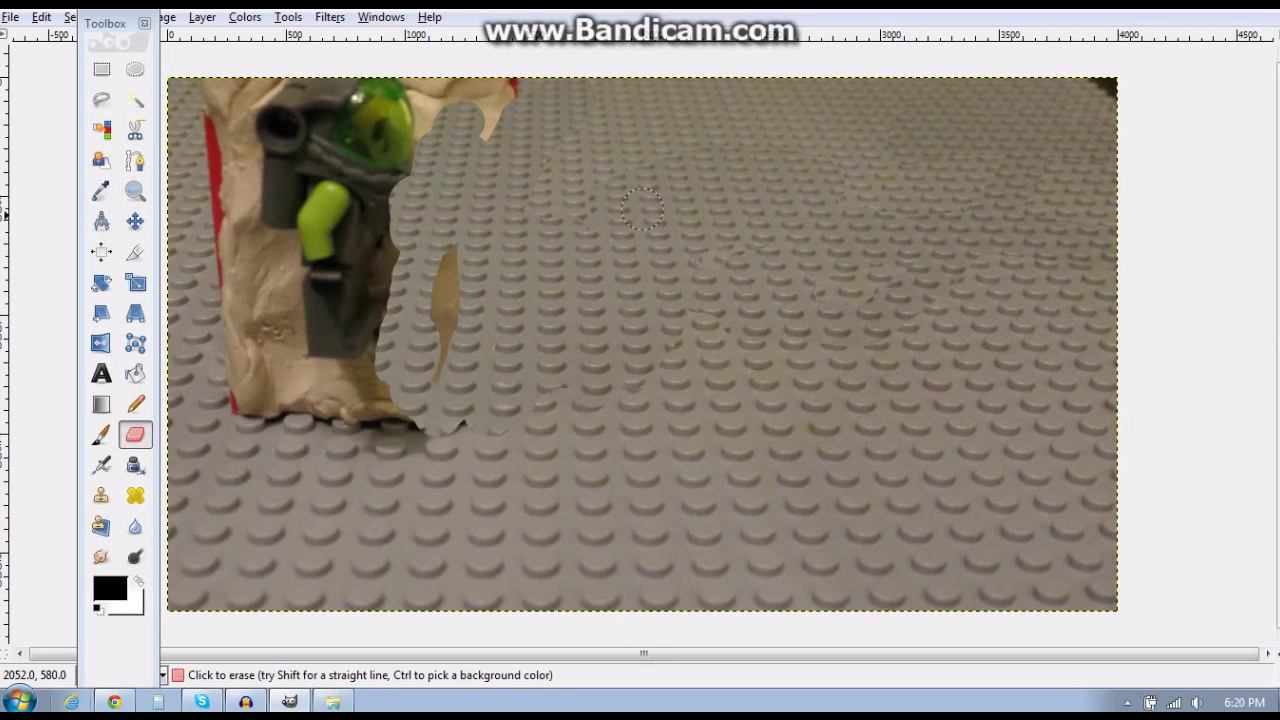
key(ctrl+z)
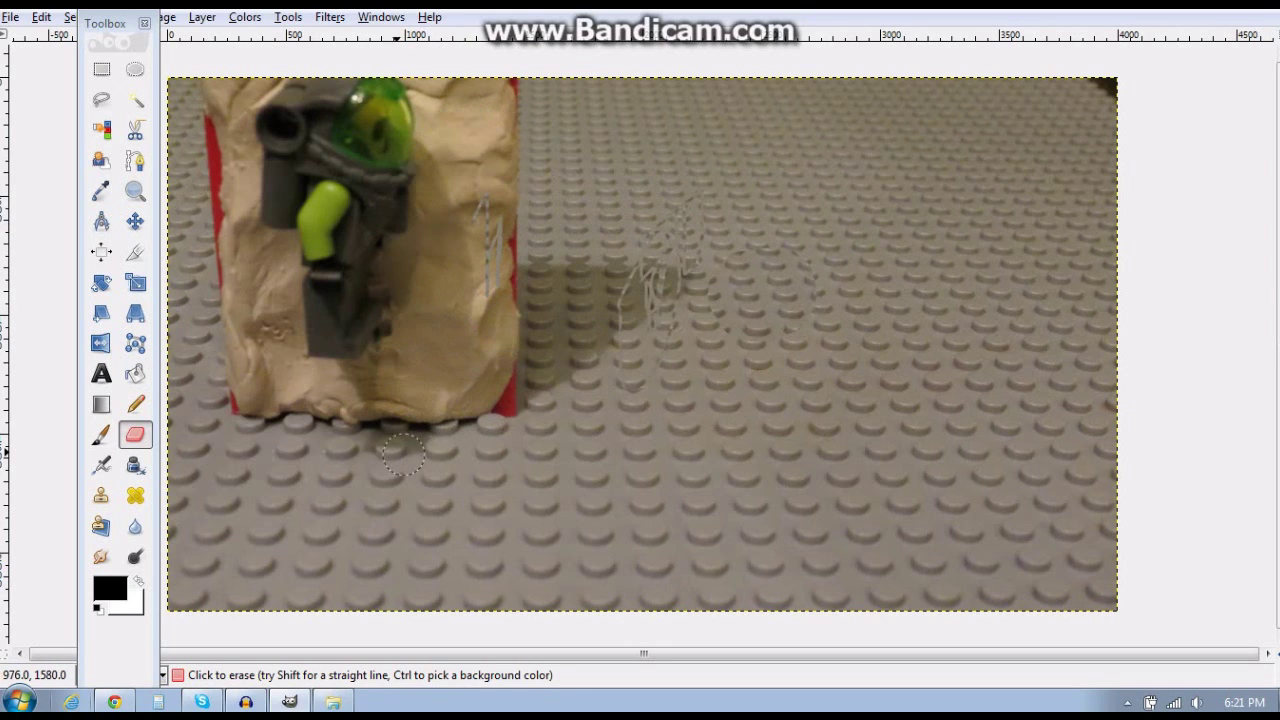
Step: Erase the clay support on the visor side of the figure along with its shadow on the baseplate, and close the toolbox
mouse_move(403, 455)
mouse_down()
mouse_move(405, 367)
mouse_move(466, 313)
mouse_move(533, 297)
mouse_move(486, 280)
mouse_move(498, 319)
mouse_move(491, 169)
mouse_move(418, 397)
mouse_move(434, 250)
mouse_move(480, 85)
mouse_move(499, 160)
mouse_move(511, 92)
mouse_move(526, 380)
mouse_up()
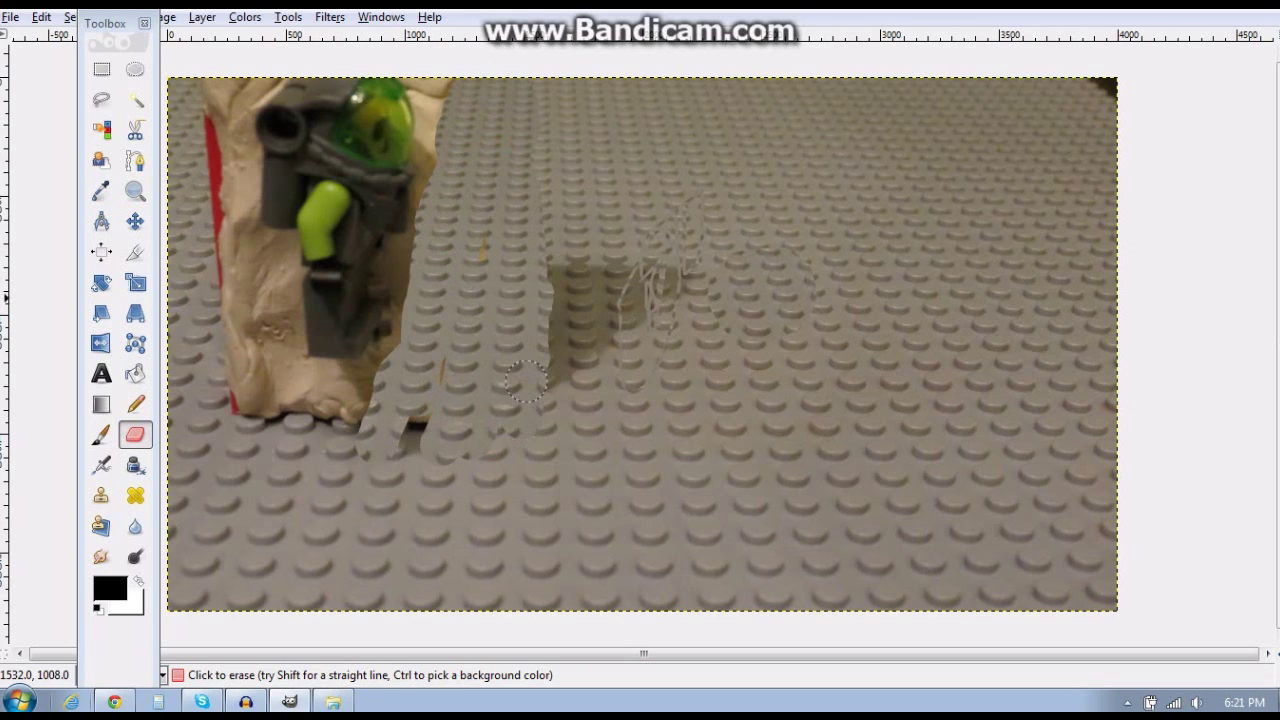
mouse_move(523, 190)
mouse_down()
mouse_move(539, 313)
mouse_move(549, 291)
mouse_move(536, 370)
mouse_move(608, 268)
mouse_move(527, 390)
mouse_move(670, 227)
mouse_move(645, 294)
mouse_move(910, 205)
mouse_move(946, 215)
mouse_move(880, 175)
mouse_up()
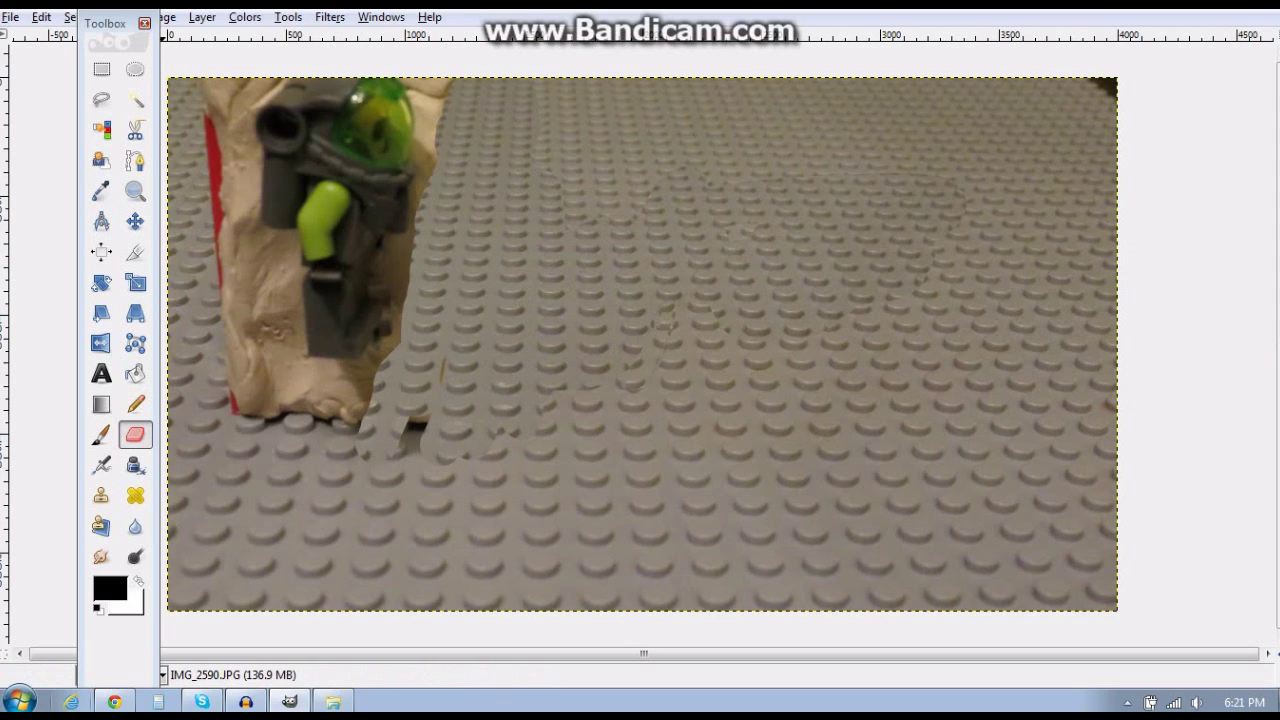
key(Tab)
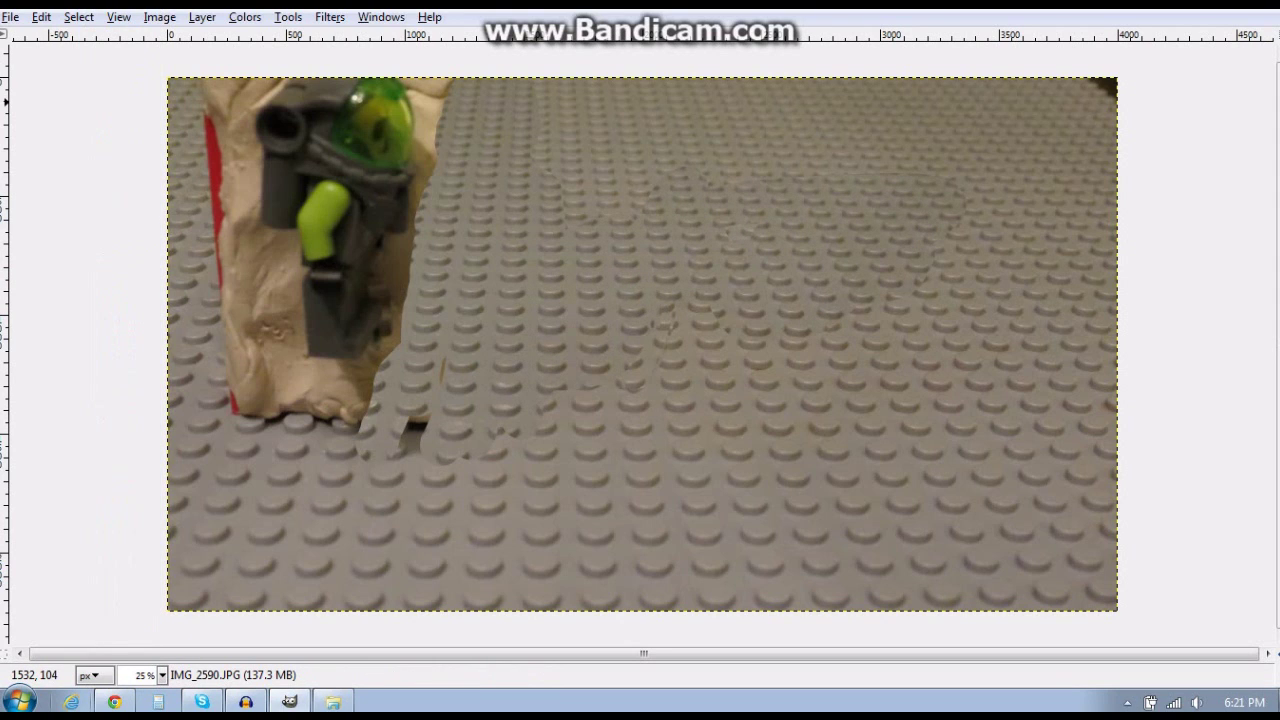
key(super+Left)
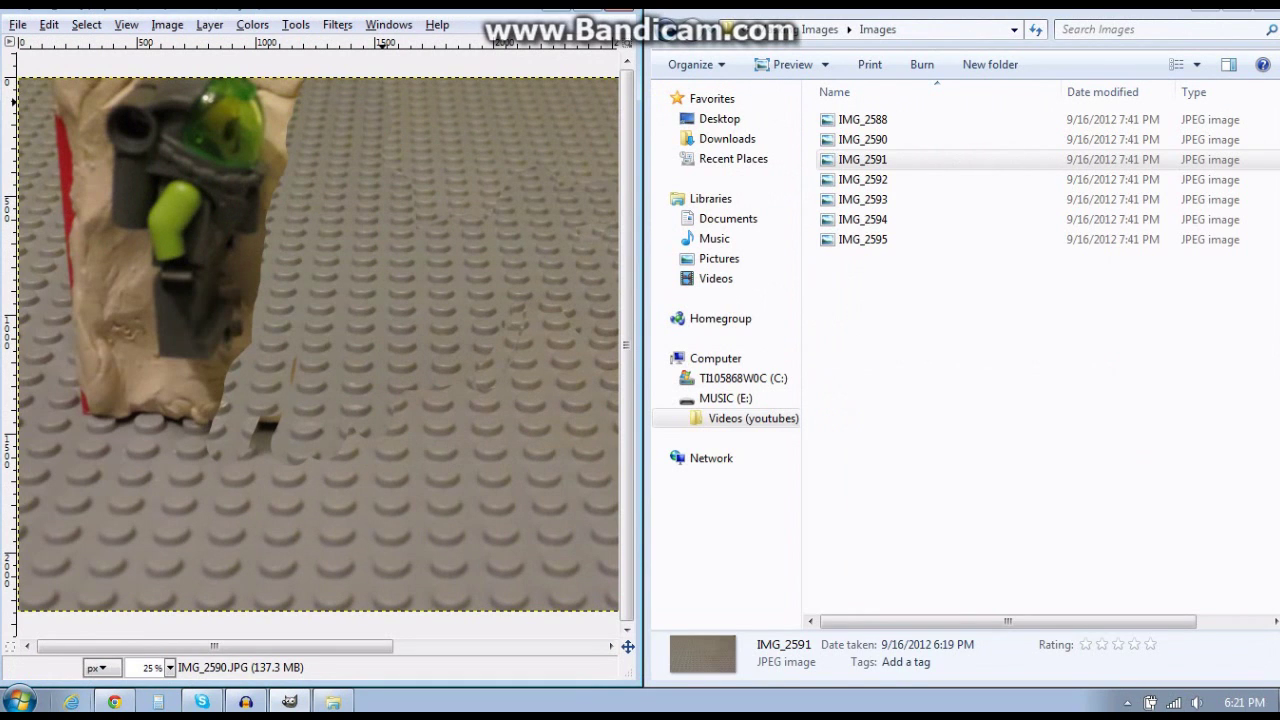
key(super+Right)
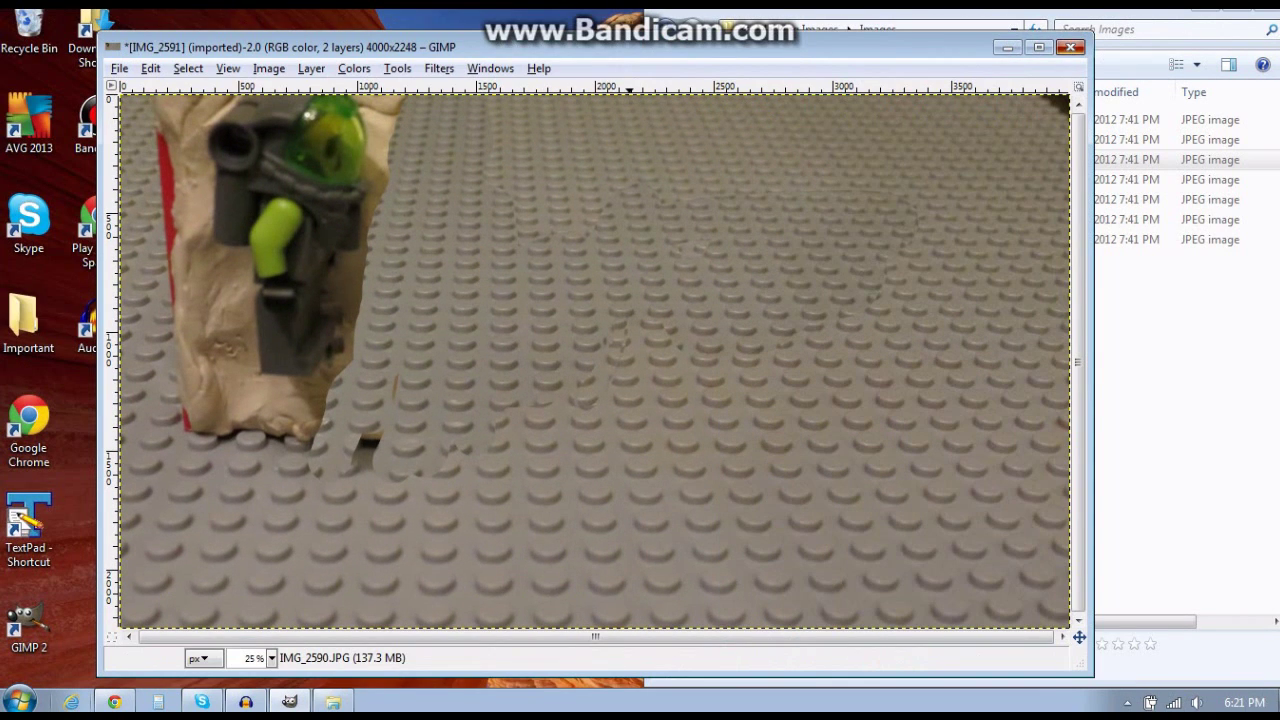
key(ctrl+w)
key(Escape)
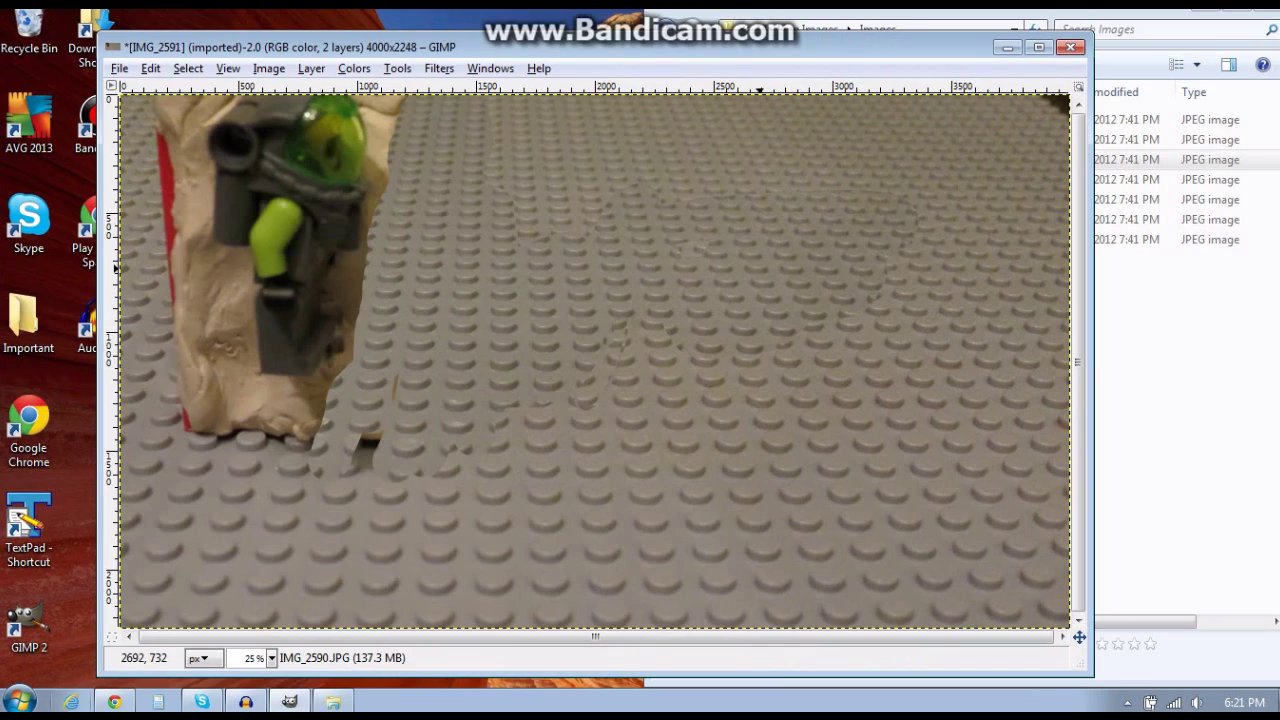